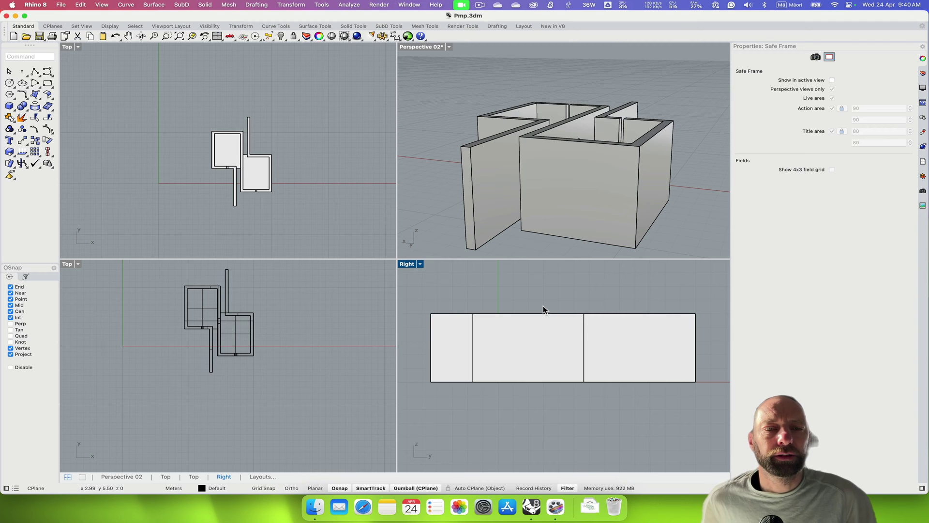
Orbit the Perspective viewport to view the walls from a different side
{"action": "left_click", "coordinate": [460, 282]}
{"action": "right_click_drag", "start_coordinate": [502, 208], "coordinate": [498, 199]}
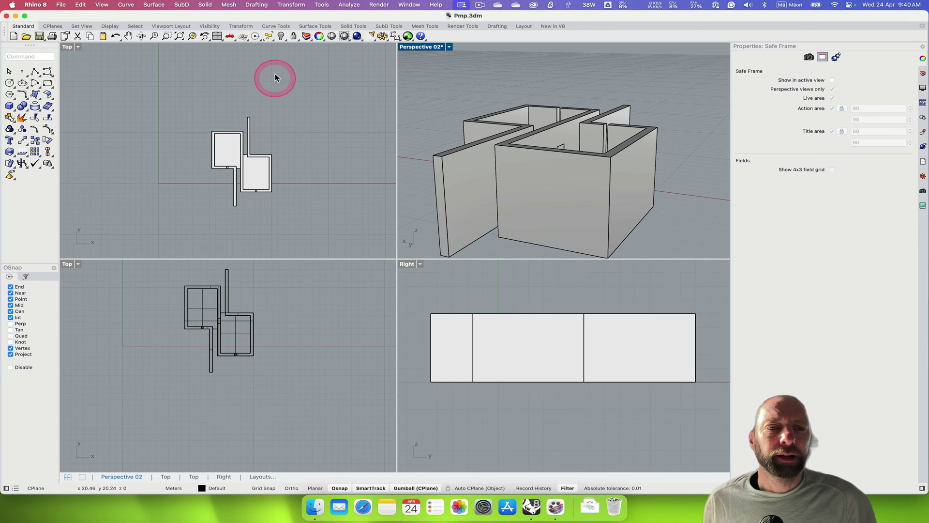
Run ClippingSections from the Drafting > Sections > Create menu
{"action": "left_click", "coordinate": [256, 5]}
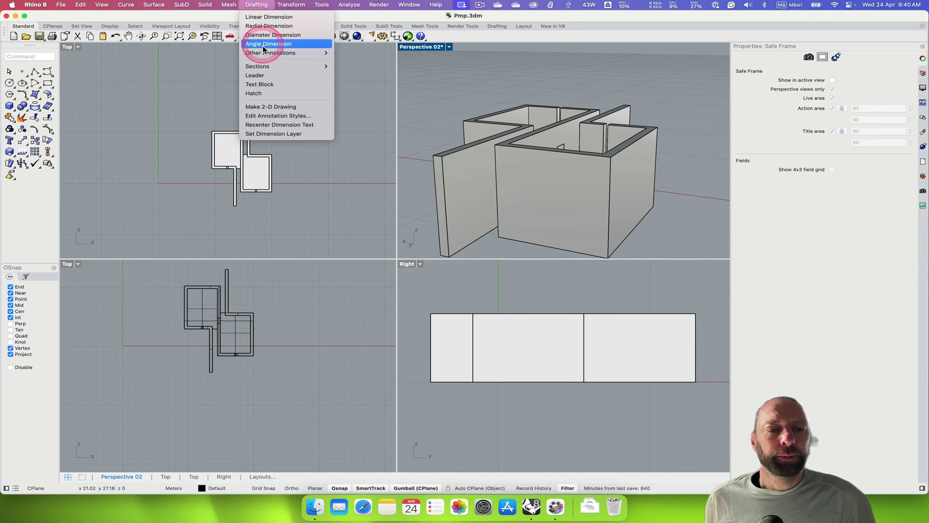
{"action": "mouse_move", "coordinate": [265, 66]}
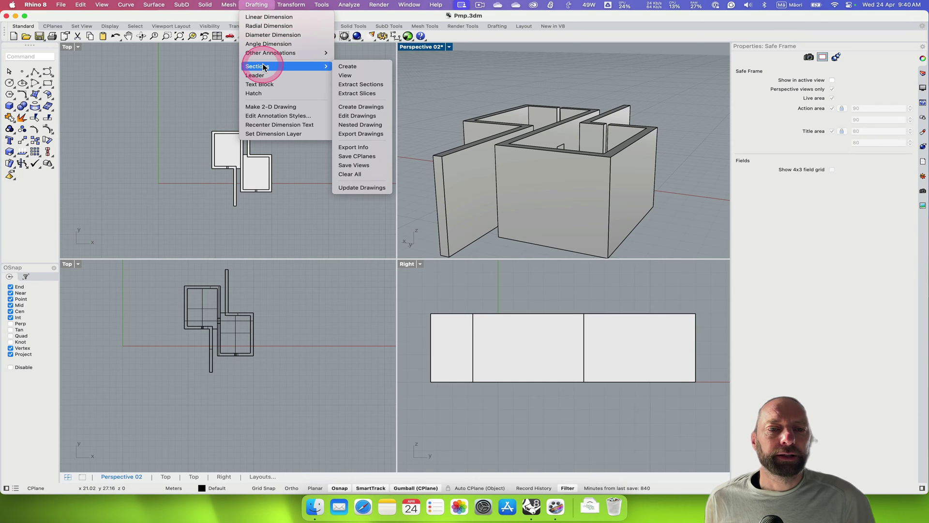
{"action": "left_click", "coordinate": [353, 67]}
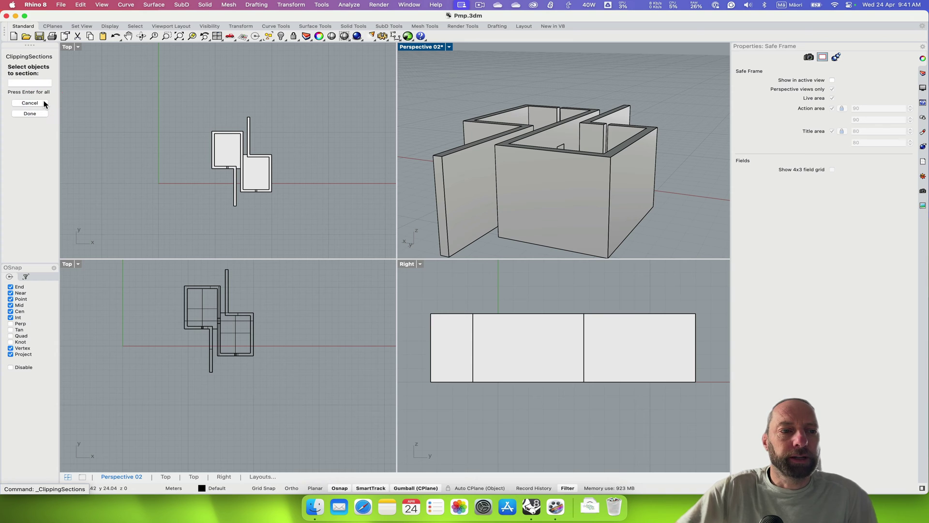
Section all objects in the model with the section direction set to X
{"action": "key", "text": "Return"}
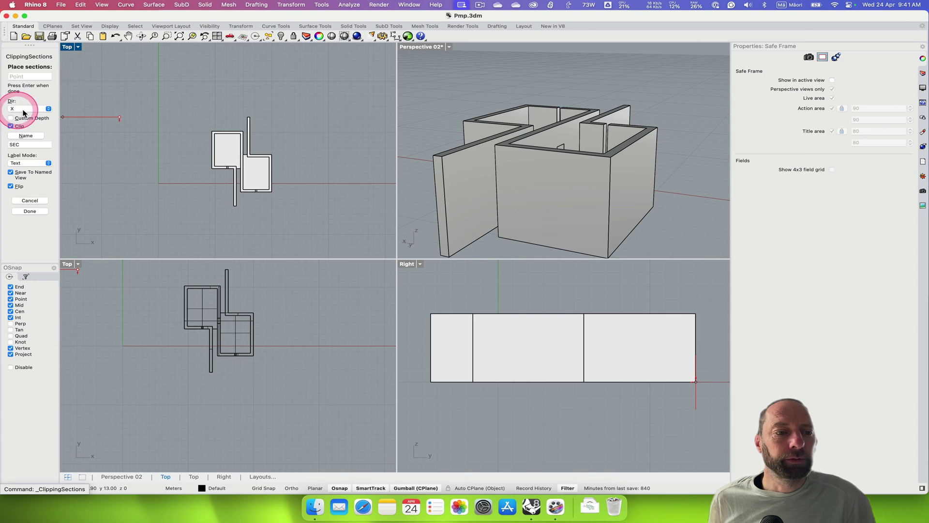
{"action": "left_click", "coordinate": [48, 109]}
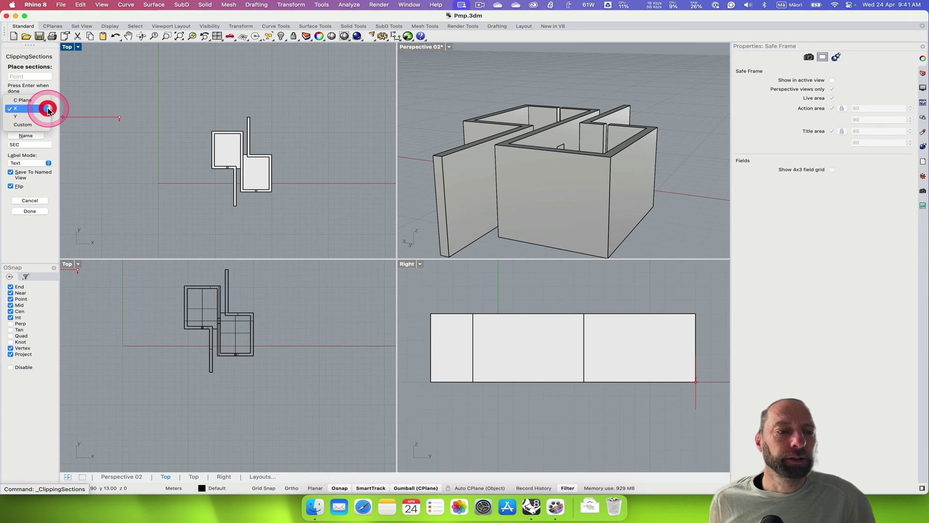
{"action": "left_click", "coordinate": [33, 109]}
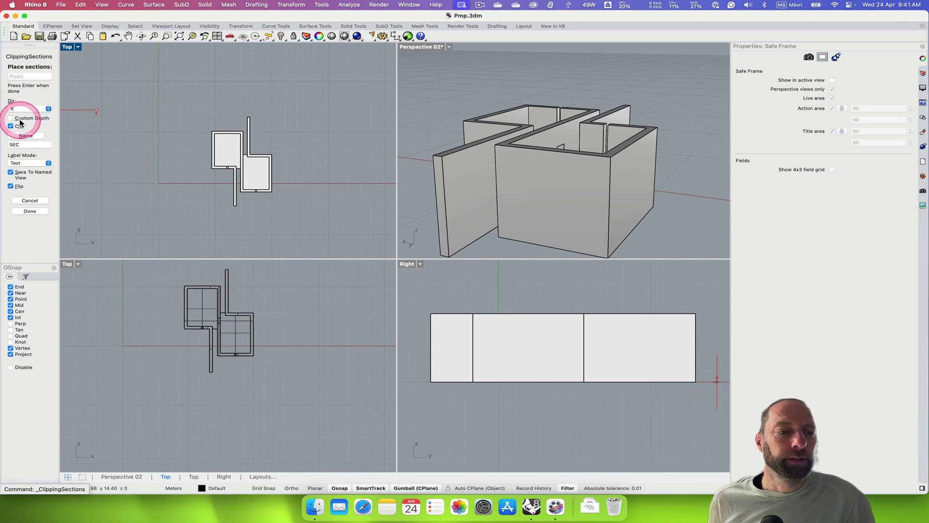
{"action": "left_click", "coordinate": [24, 119]}
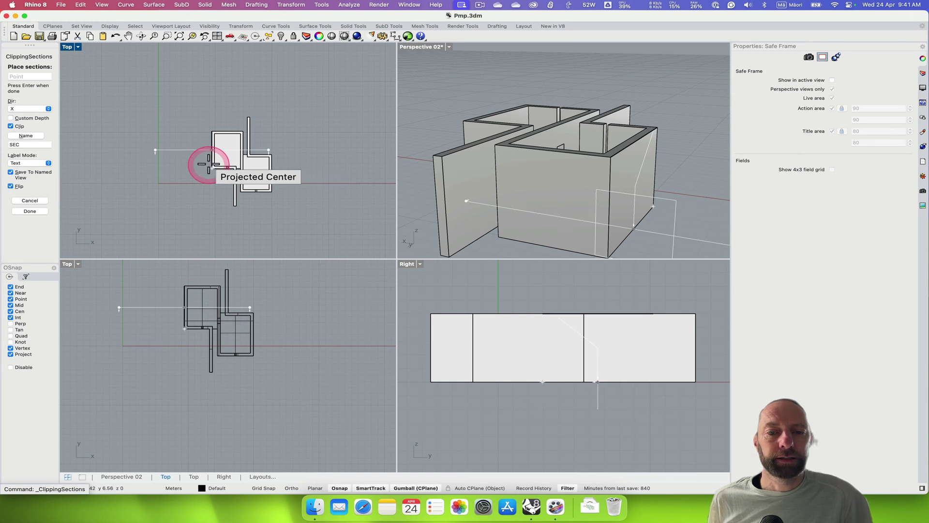
Pick points in the Top and Right views to place section lines SEC_00 and SEC_01
{"action": "left_click", "coordinate": [382, 155]}
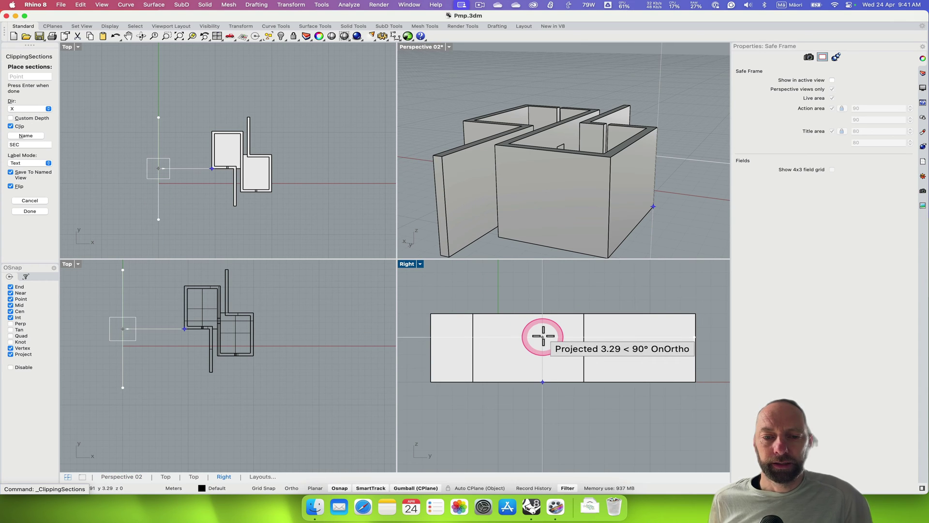
{"action": "left_click_drag", "start_coordinate": [543, 336], "coordinate": [561, 349]}
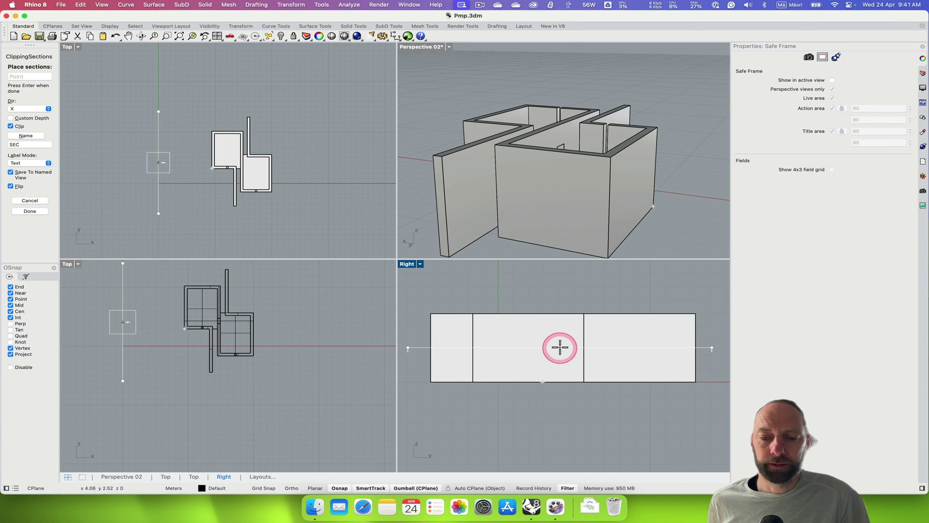
{"action": "left_click", "coordinate": [559, 347]}
{"action": "left_click_drag", "start_coordinate": [561, 343], "coordinate": [352, 181]}
Finish the sections, then select SEC_01 to show its Clipping Plane Properties
{"action": "key", "text": "Return"}
{"action": "mouse_move", "coordinate": [432, 184]}
{"action": "left_mouse_down"}
{"action": "mouse_move", "coordinate": [646, 196]}
{"action": "mouse_move", "coordinate": [600, 201]}
{"action": "left_mouse_up"}
{"action": "mouse_move", "coordinate": [526, 121]}
{"action": "left_mouse_down"}
{"action": "mouse_move", "coordinate": [593, 218]}
{"action": "mouse_move", "coordinate": [525, 138]}
{"action": "mouse_move", "coordinate": [518, 161]}
{"action": "mouse_move", "coordinate": [633, 169]}
{"action": "left_mouse_up"}
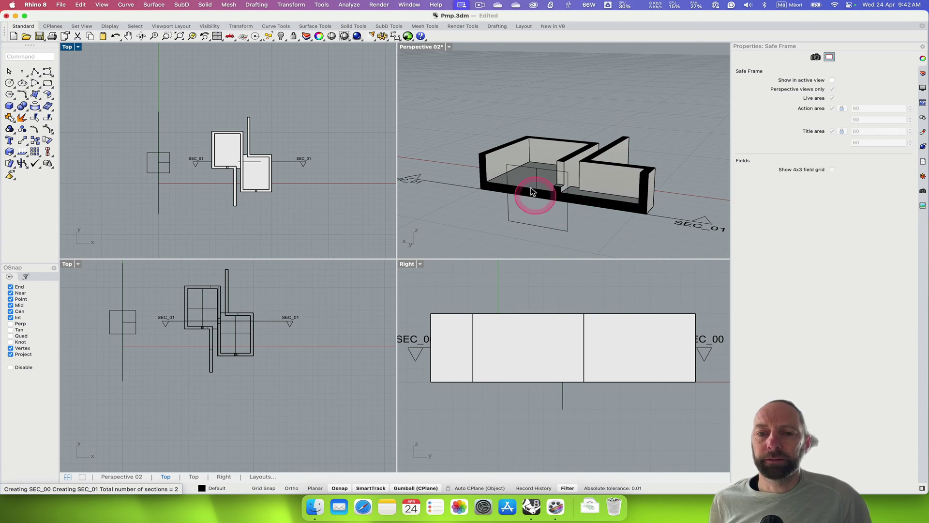
{"action": "mouse_move", "coordinate": [531, 189]}
{"action": "left_mouse_down"}
{"action": "mouse_move", "coordinate": [608, 146]}
{"action": "mouse_move", "coordinate": [572, 194]}
{"action": "left_mouse_up"}
{"action": "mouse_move", "coordinate": [606, 148]}
{"action": "left_mouse_down"}
{"action": "mouse_move", "coordinate": [555, 198]}
{"action": "mouse_move", "coordinate": [471, 151]}
{"action": "mouse_move", "coordinate": [614, 187]}
{"action": "mouse_move", "coordinate": [574, 129]}
{"action": "mouse_move", "coordinate": [588, 173]}
{"action": "left_mouse_up"}
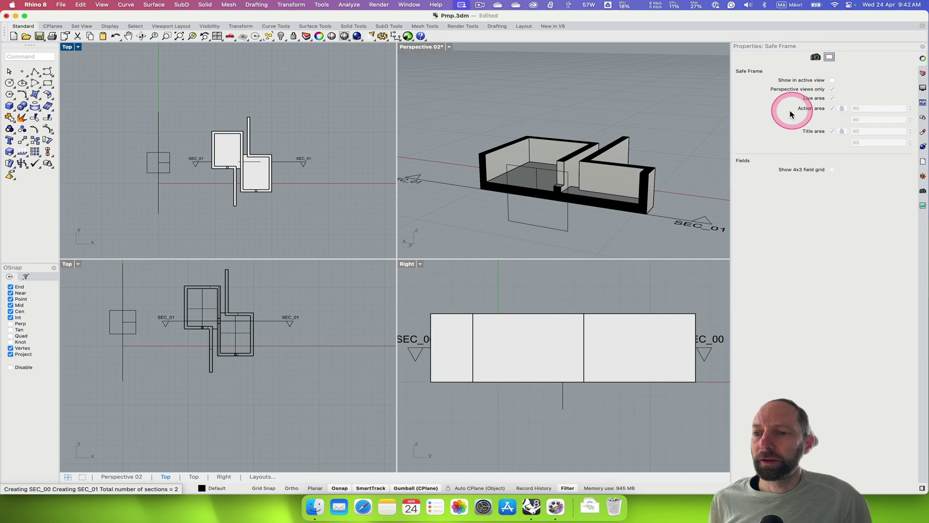
{"action": "left_click", "coordinate": [680, 223]}
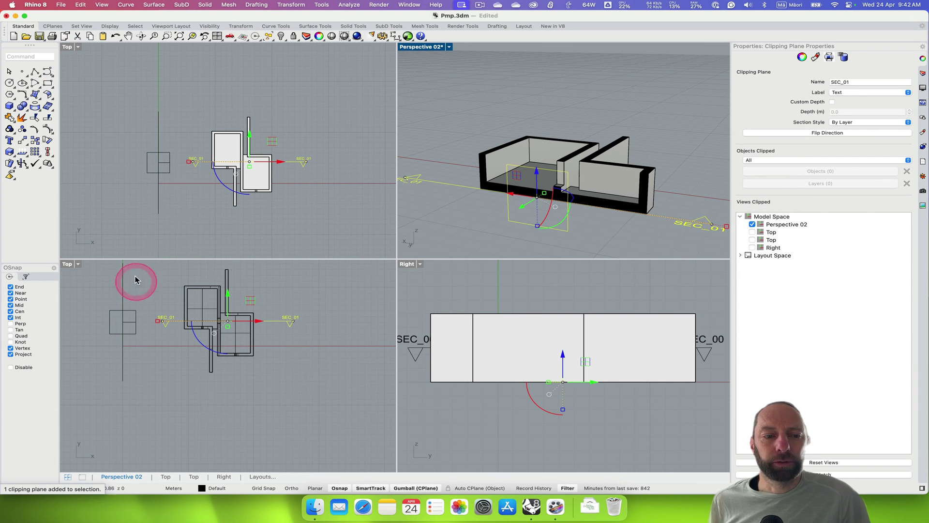
Keep SEC_01 off the Top view, and make SEC_00 clip Top instead of Perspective 02
{"action": "left_click", "coordinate": [752, 233]}
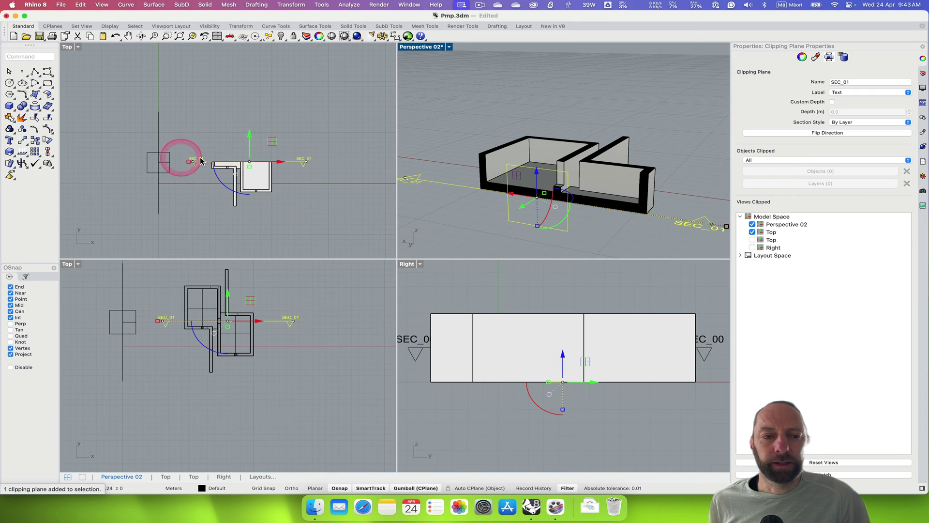
{"action": "left_click", "coordinate": [752, 232]}
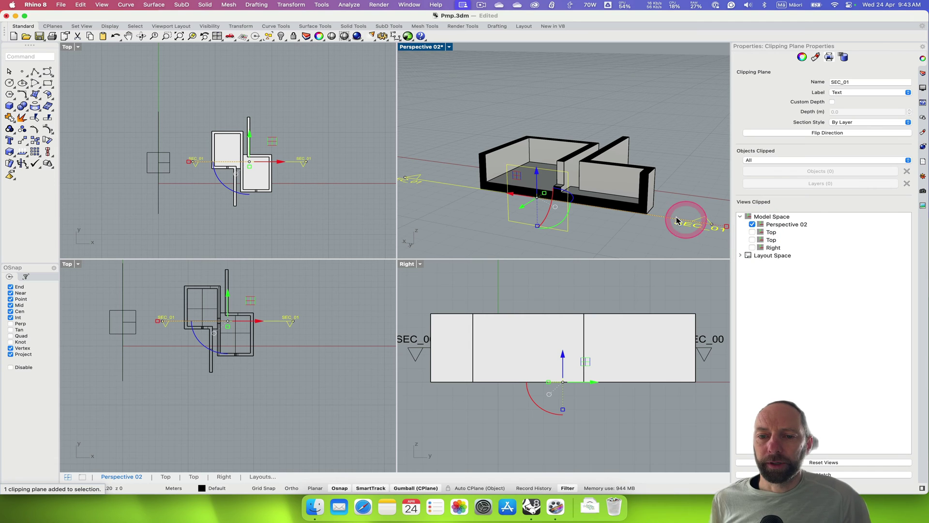
{"action": "left_click", "coordinate": [705, 348]}
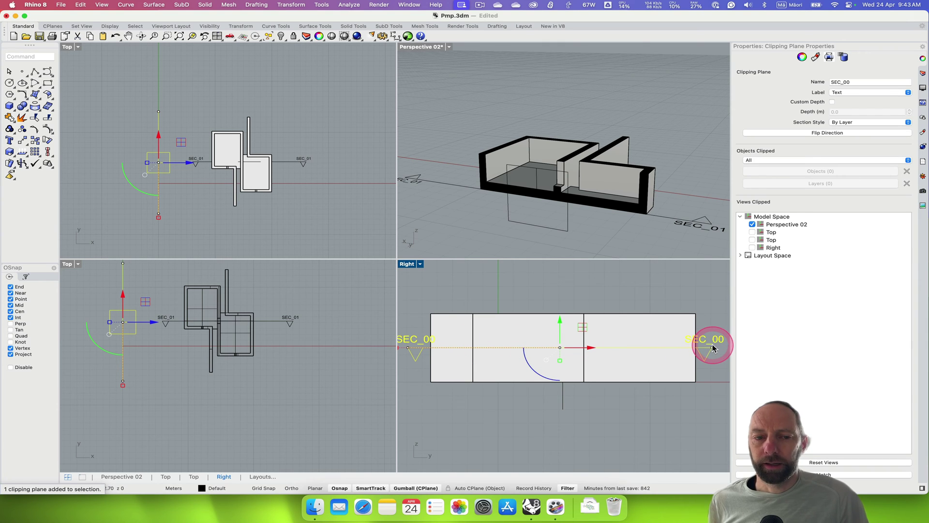
{"action": "left_click", "coordinate": [752, 224]}
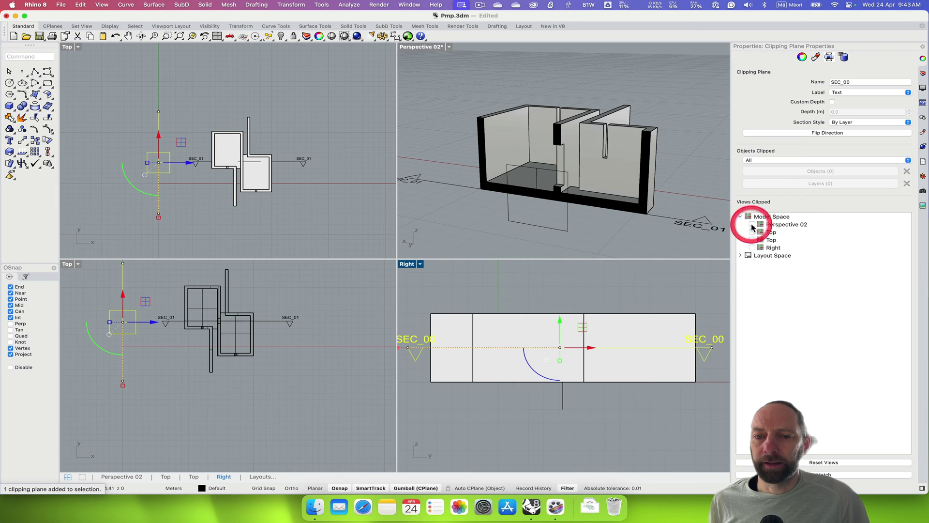
{"action": "mouse_move", "coordinate": [760, 230]}
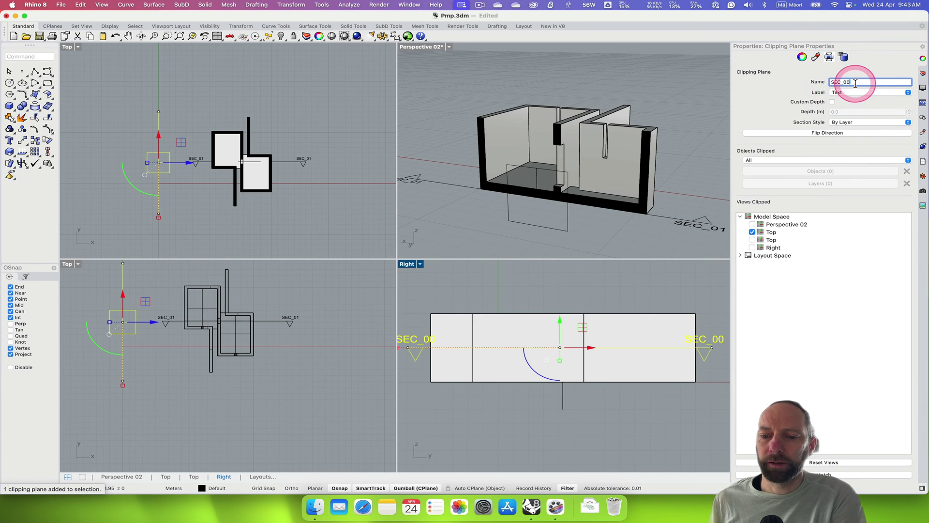
Rename the SEC_00 clipping plane to Plan_01
{"action": "double_click", "coordinate": [829, 82]}
{"action": "key", "text": "shift"}
{"action": "type", "text": "Plan"}
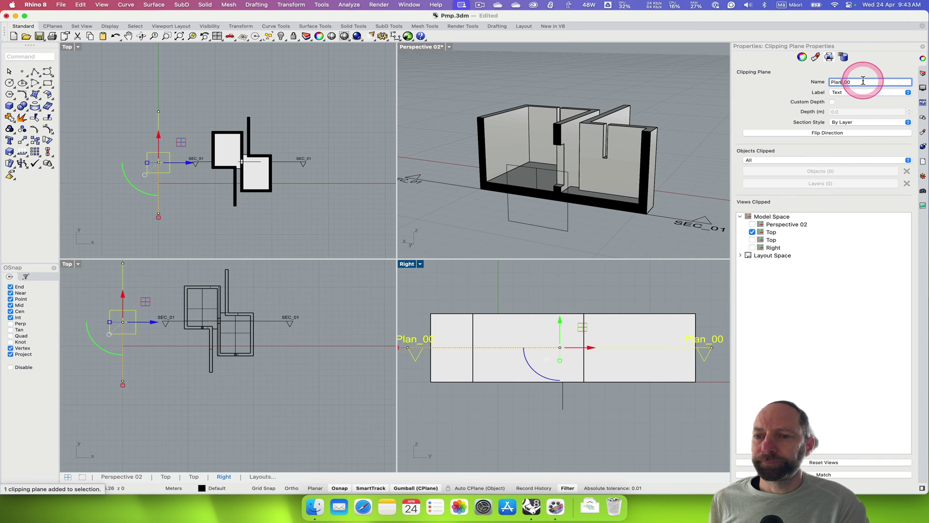
{"action": "left_click", "coordinate": [846, 204]}
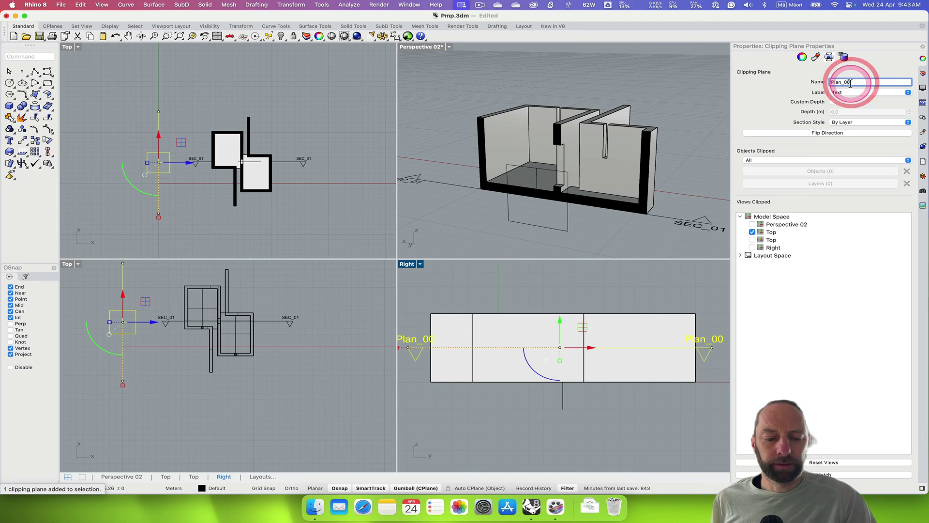
{"action": "key", "text": "BackSpace"}
{"action": "type", "text": "1"}
{"action": "left_click", "coordinate": [855, 204]}
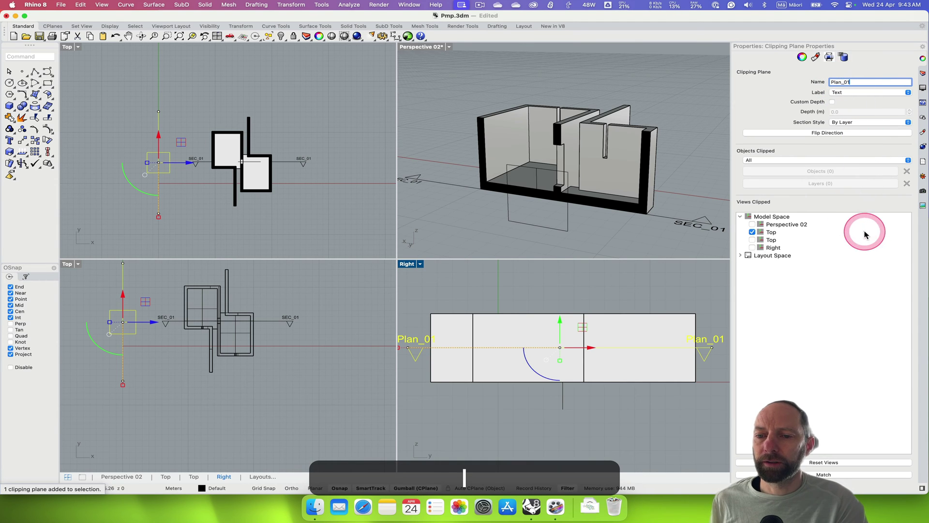
Make Plan_01 also clip the Detail (Top) on layout Page 01
{"action": "left_click", "coordinate": [740, 258]}
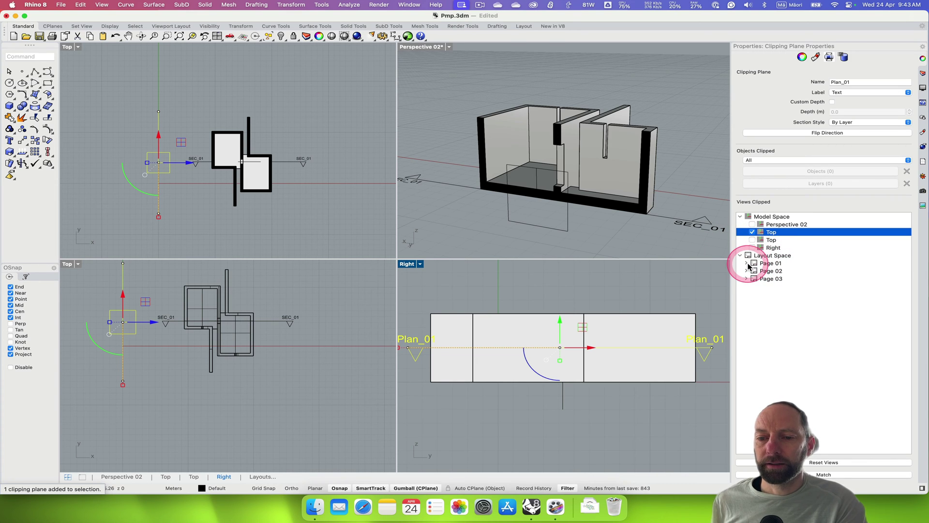
{"action": "left_click", "coordinate": [747, 263]}
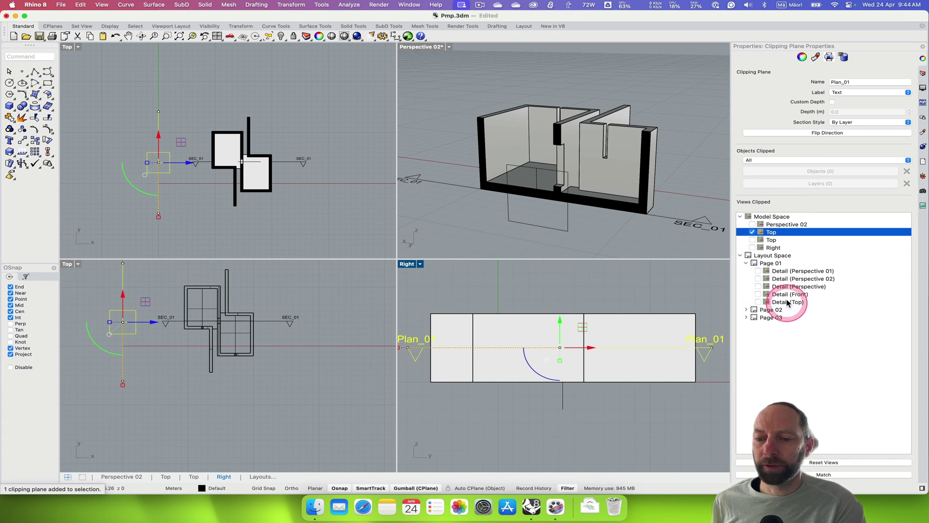
{"action": "left_click", "coordinate": [758, 302]}
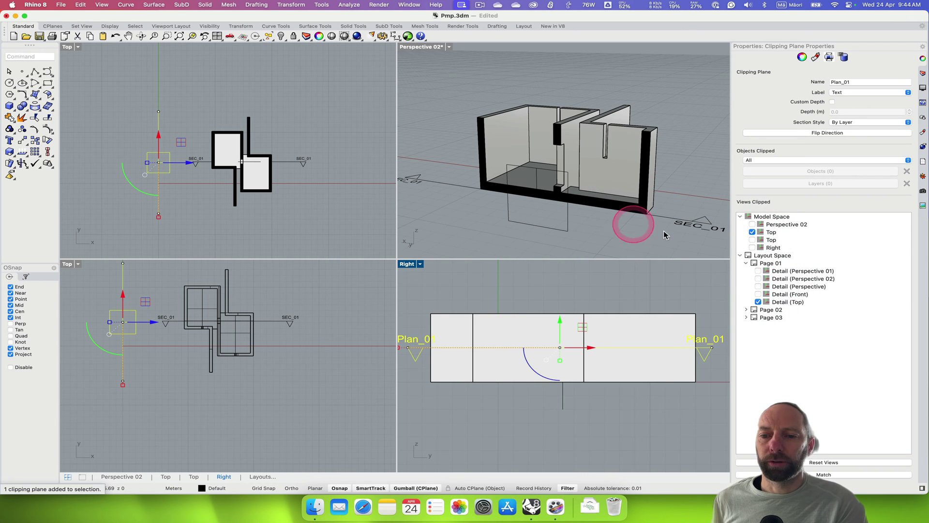
Make SEC_01 clip Page 03's Back detail, then view the Page 03 layout
{"action": "left_click", "coordinate": [696, 227]}
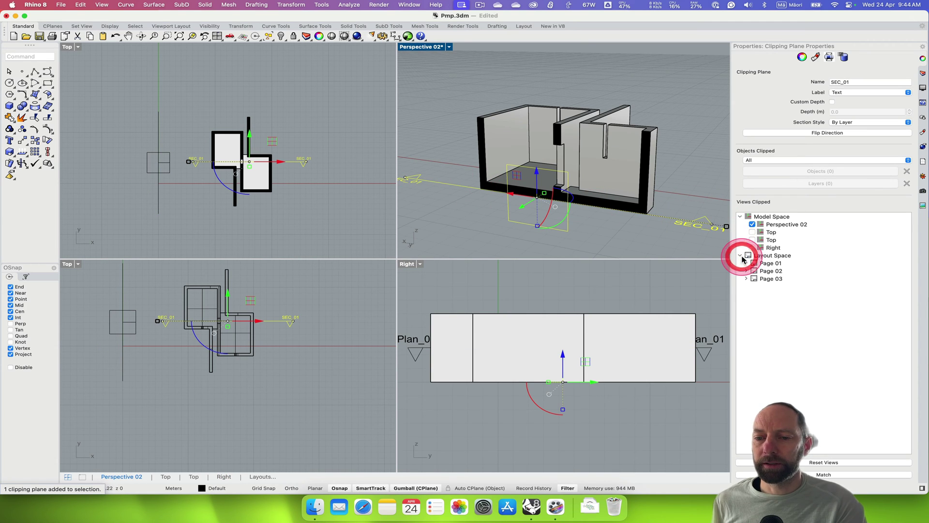
{"action": "left_click", "coordinate": [746, 279]}
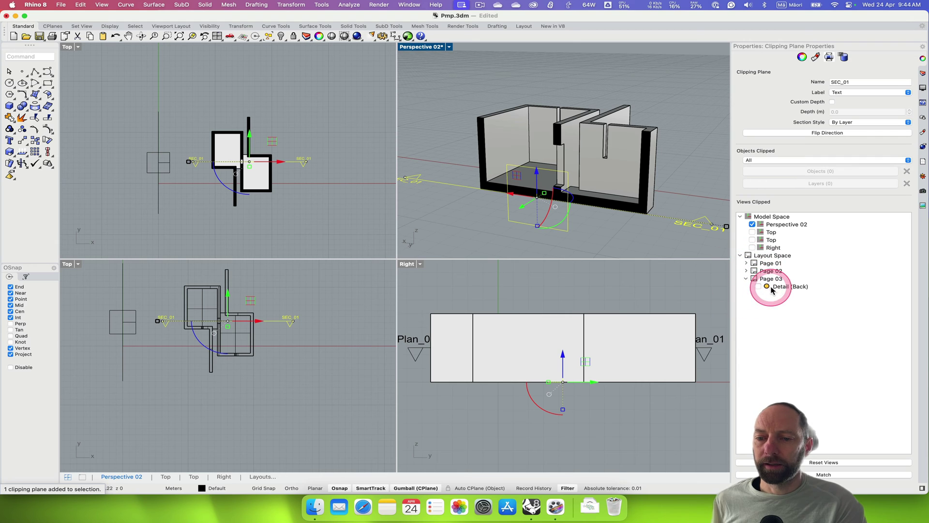
{"action": "left_click", "coordinate": [757, 286]}
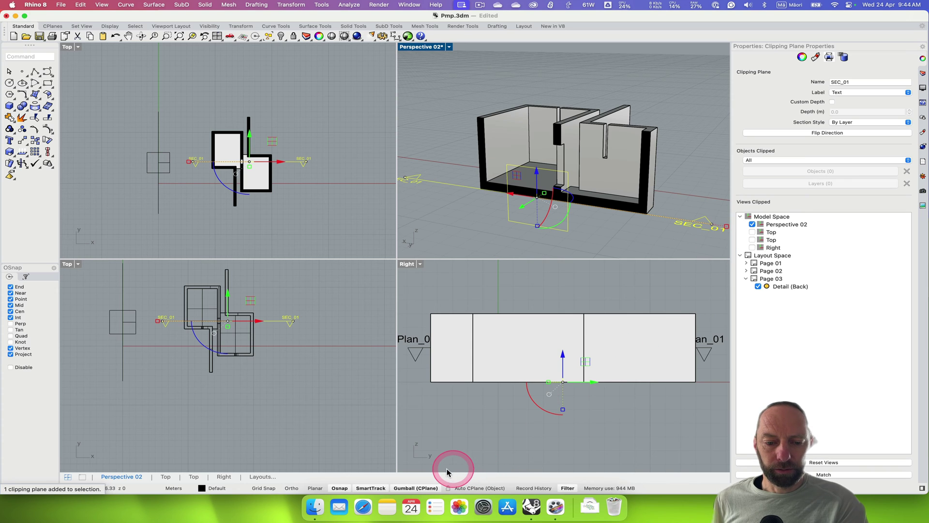
{"action": "left_click", "coordinate": [260, 477]}
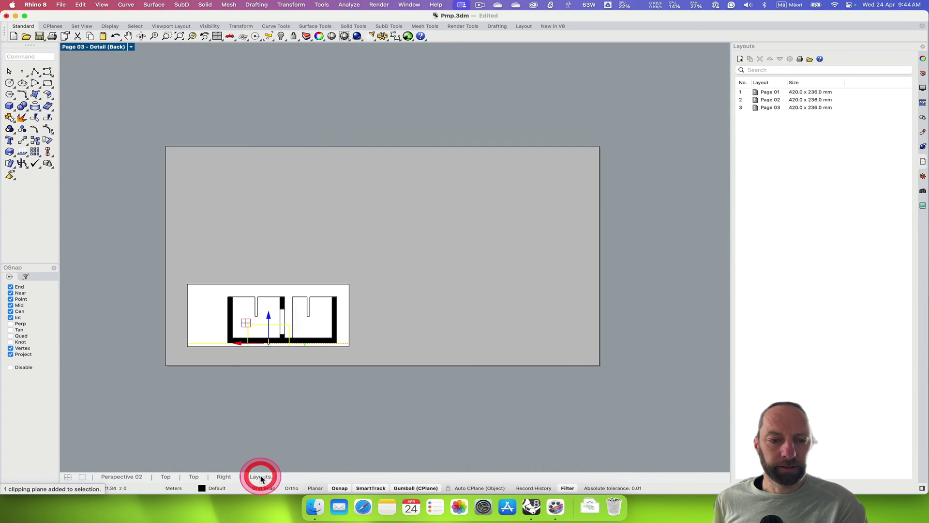
{"action": "left_click", "coordinate": [380, 301]}
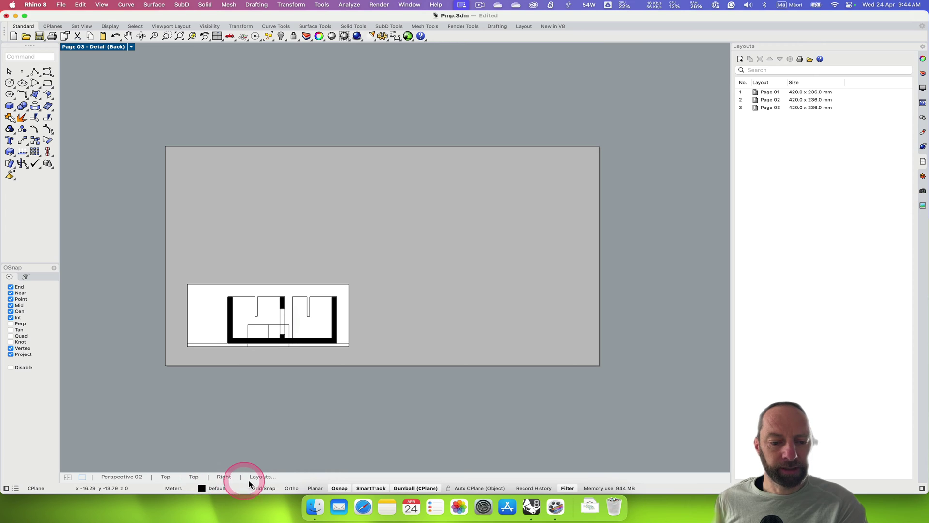
Slide the SEC_01 clipping plane to the right and check the updated cut on Page 03
{"action": "left_click", "coordinate": [122, 477]}
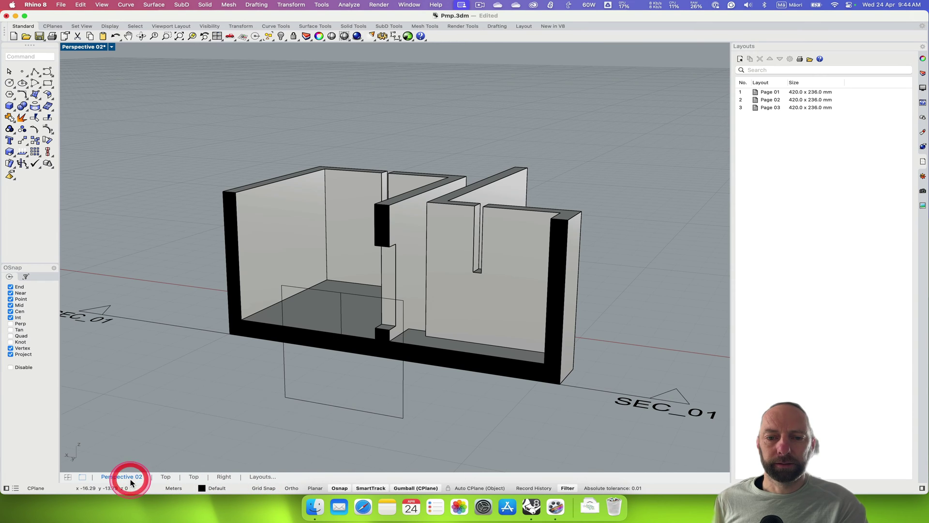
{"action": "left_click", "coordinate": [626, 401]}
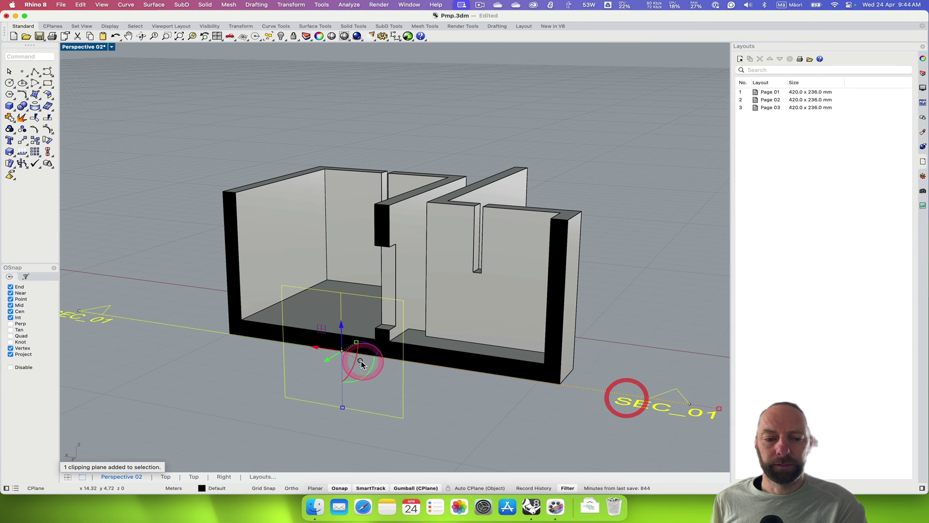
{"action": "left_click", "coordinate": [325, 355]}
{"action": "left_click_drag", "start_coordinate": [321, 357], "coordinate": [342, 353]}
{"action": "left_click", "coordinate": [261, 477]}
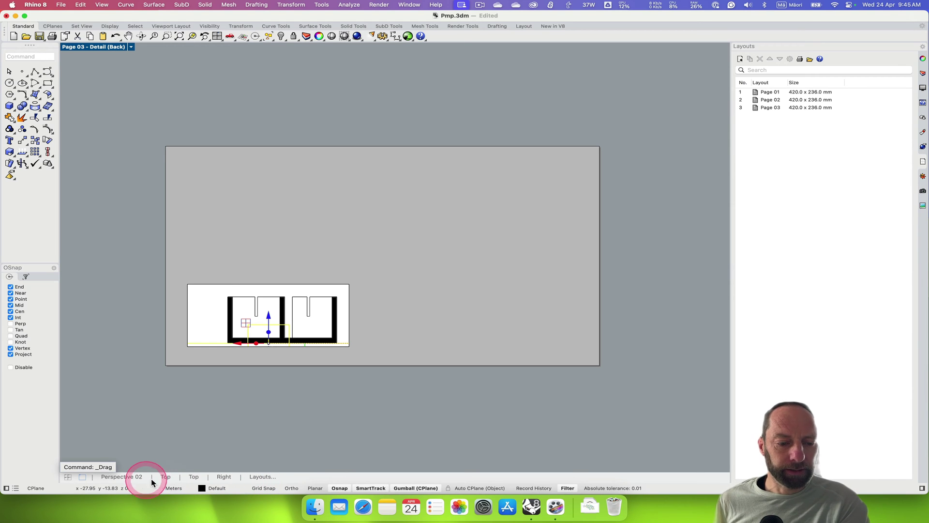
{"action": "left_click", "coordinate": [137, 478]}
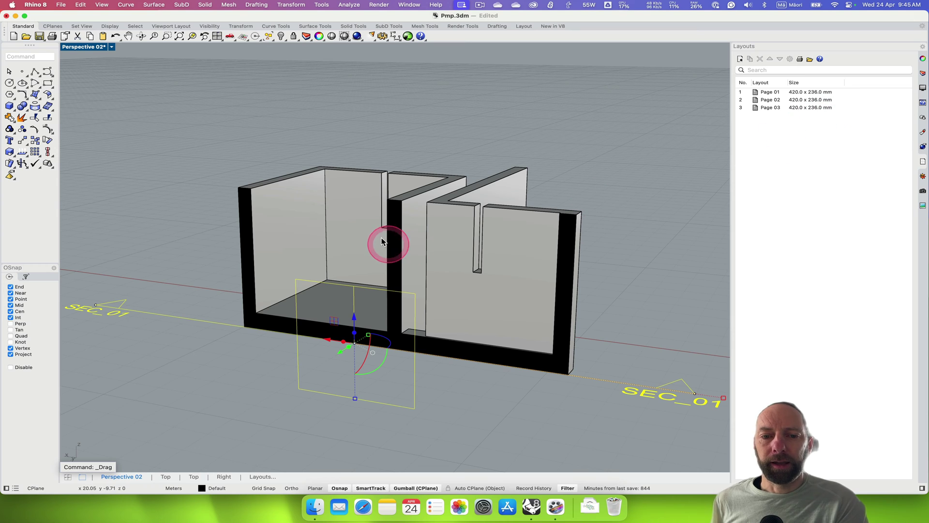
Widen the Layers panel to reveal each layer's Section Style column
{"action": "left_click", "coordinate": [924, 74]}
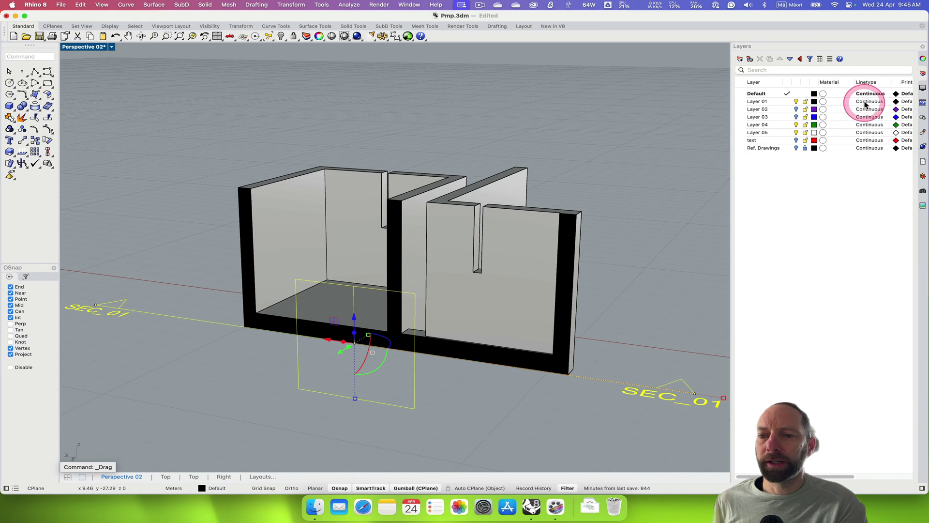
{"action": "scroll", "coordinate": [865, 103], "scroll_direction": "right", "scroll_amount": 5}
{"action": "left_click", "coordinate": [518, 221]}
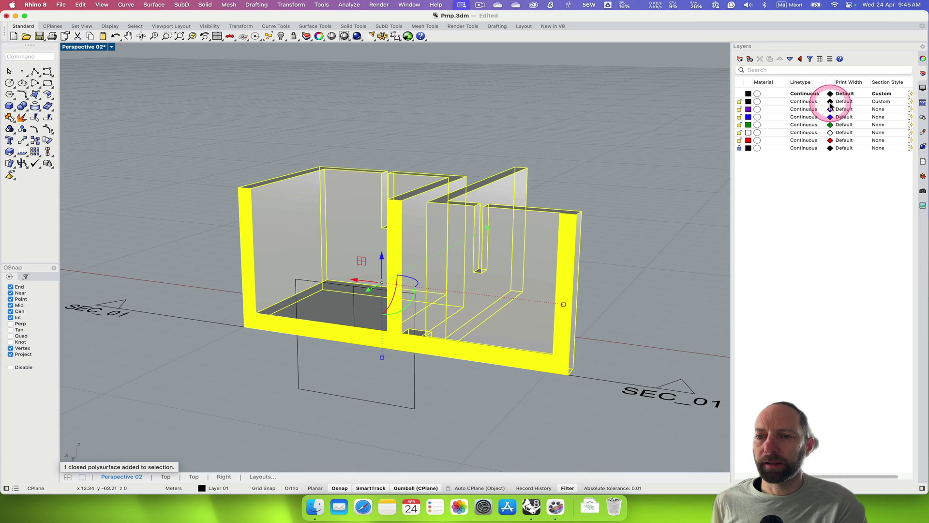
{"action": "left_click", "coordinate": [922, 59]}
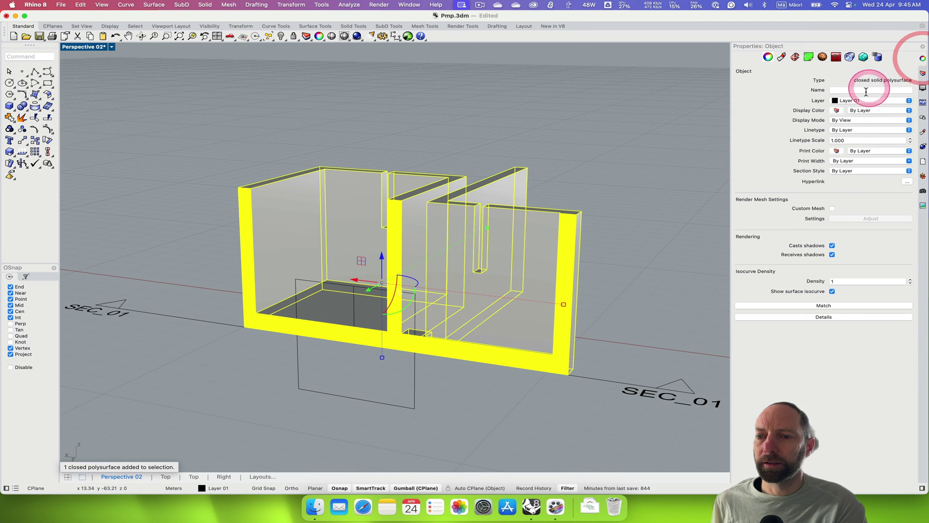
{"action": "left_click", "coordinate": [629, 156]}
{"action": "left_click", "coordinate": [921, 74]}
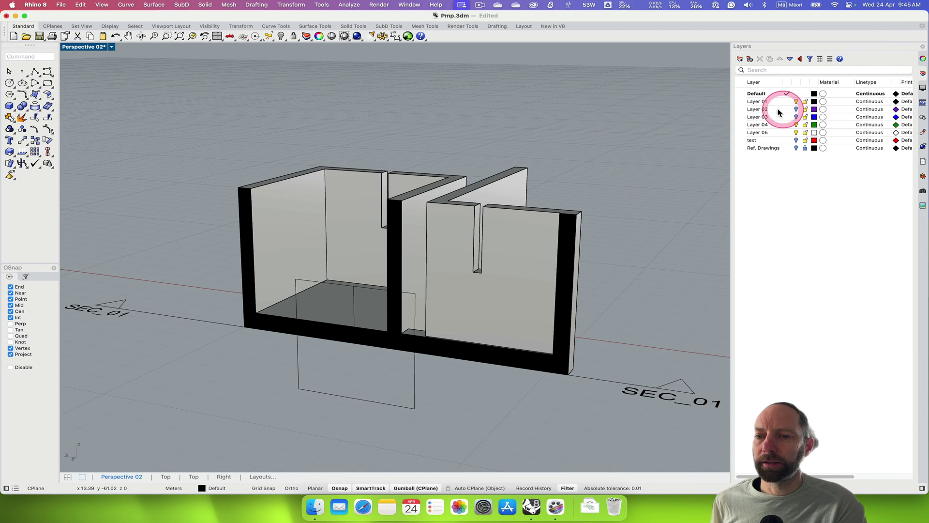
{"action": "left_click_drag", "start_coordinate": [731, 110], "coordinate": [641, 104]}
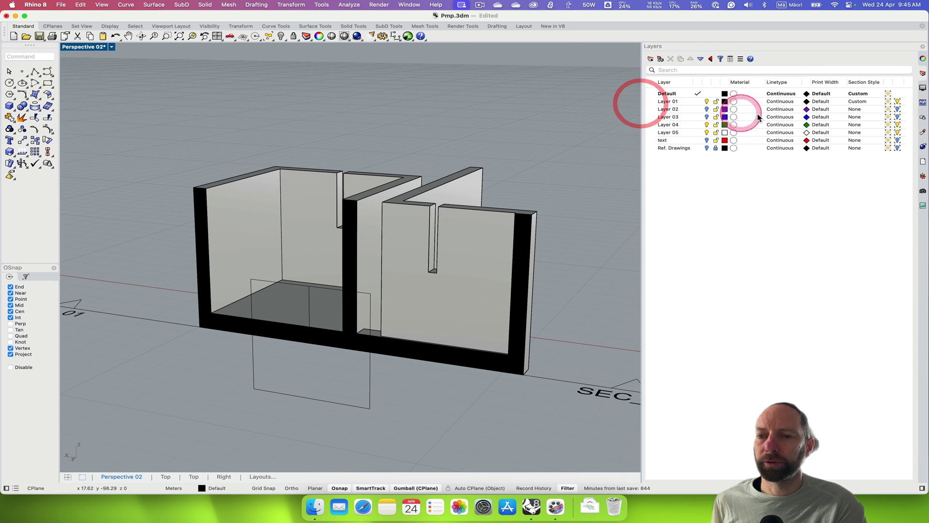
Set Layer 01's section style pattern to Grid60 and apply it to the walls
{"action": "left_click", "coordinate": [858, 102]}
{"action": "left_click", "coordinate": [400, 218]}
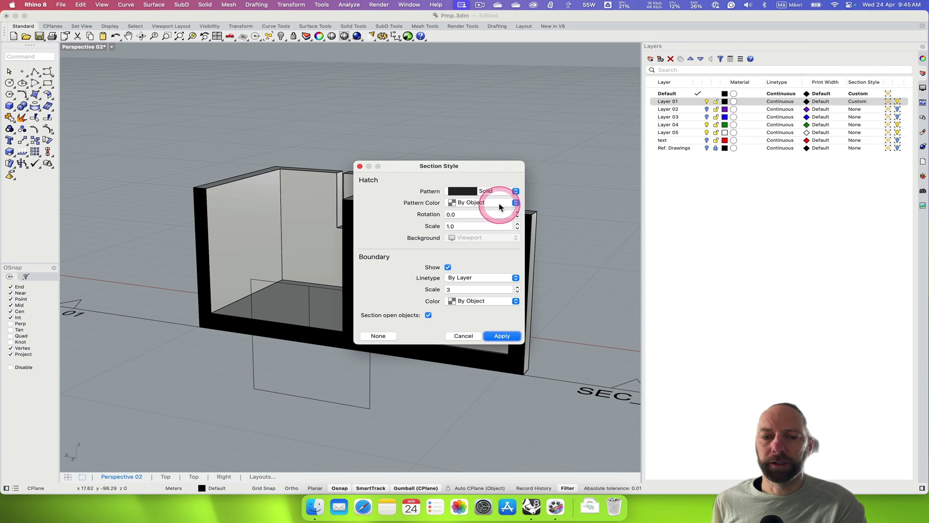
{"action": "left_click", "coordinate": [516, 191]}
{"action": "left_click", "coordinate": [491, 183]}
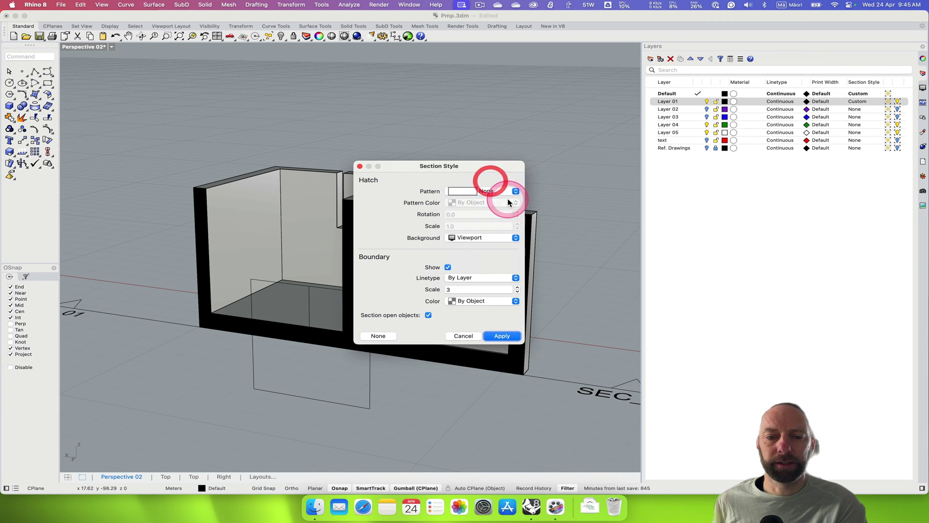
{"action": "left_click", "coordinate": [514, 190]}
{"action": "left_click", "coordinate": [483, 214]}
{"action": "left_click_drag", "start_coordinate": [484, 216], "coordinate": [468, 270]}
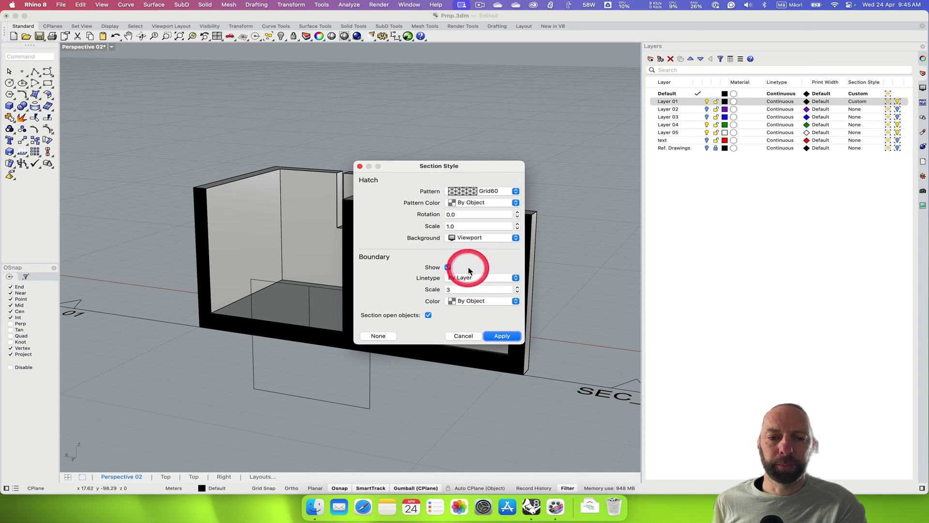
{"action": "left_click", "coordinate": [503, 337]}
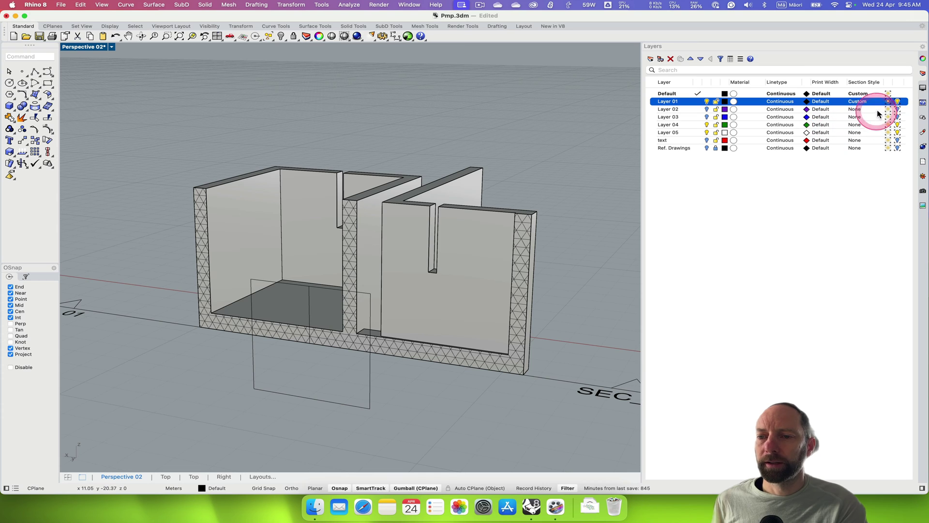
Change the Grid60 hatch scale to 0.5 and boundary scale to 5, and apply
{"action": "left_click", "coordinate": [863, 103]}
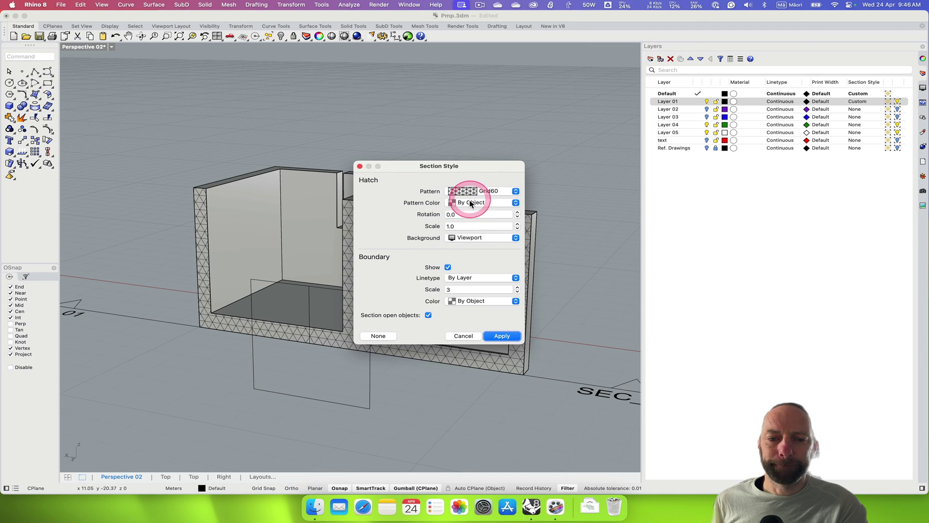
{"action": "double_click", "coordinate": [452, 226]}
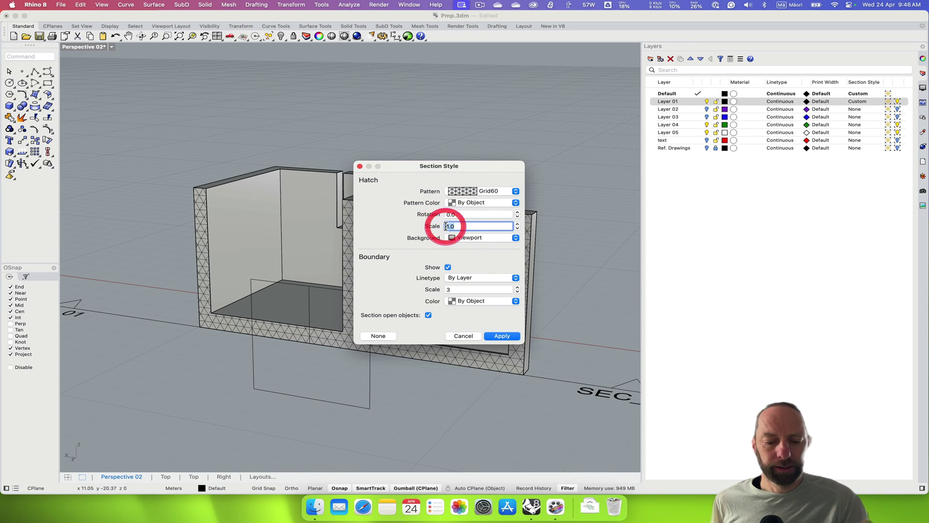
{"action": "type", "text": "0"}
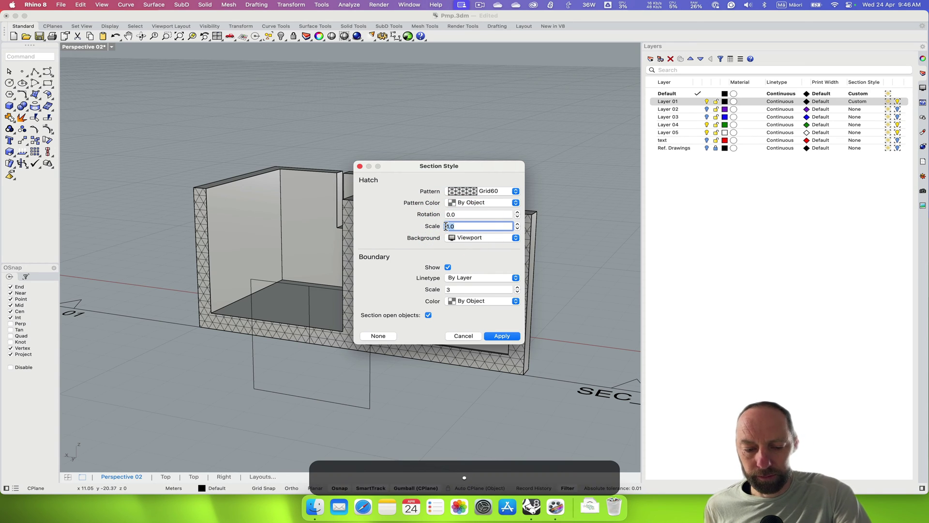
{"action": "type", "text": ".5"}
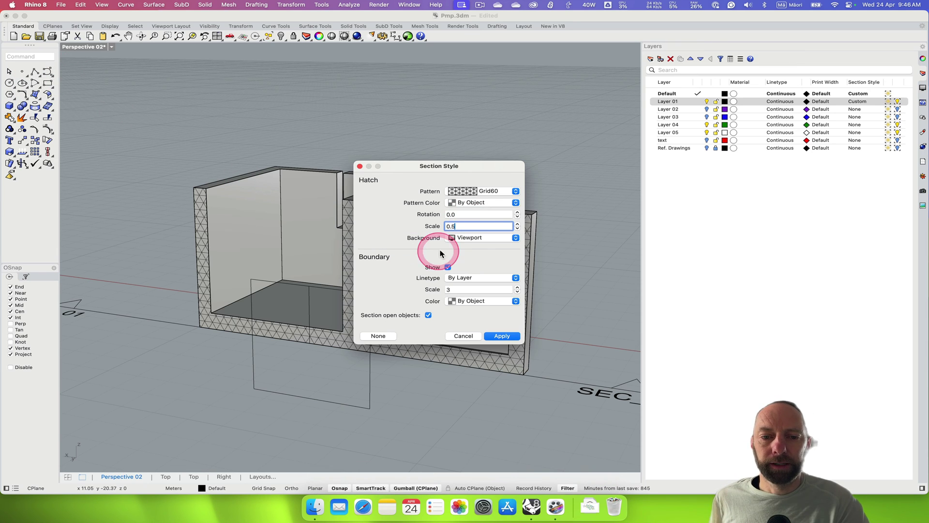
{"action": "left_click", "coordinate": [476, 219]}
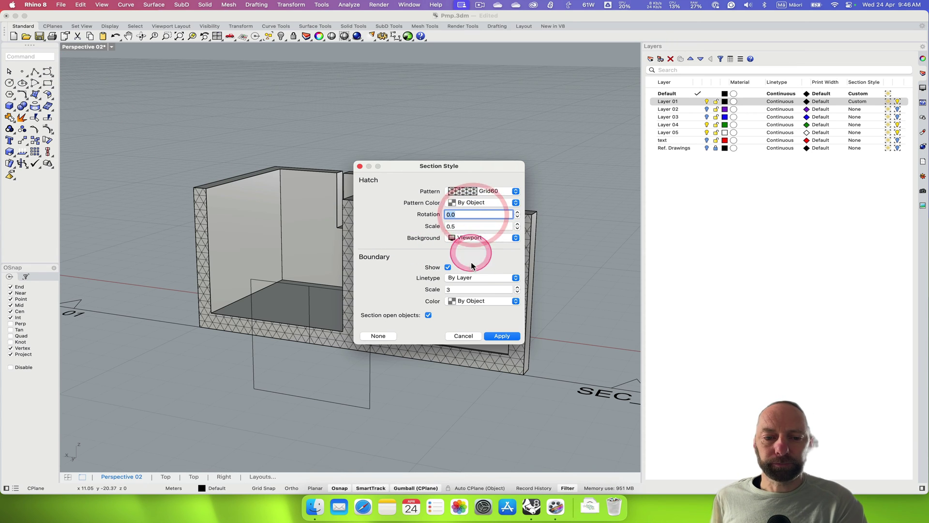
{"action": "left_click", "coordinate": [455, 288]}
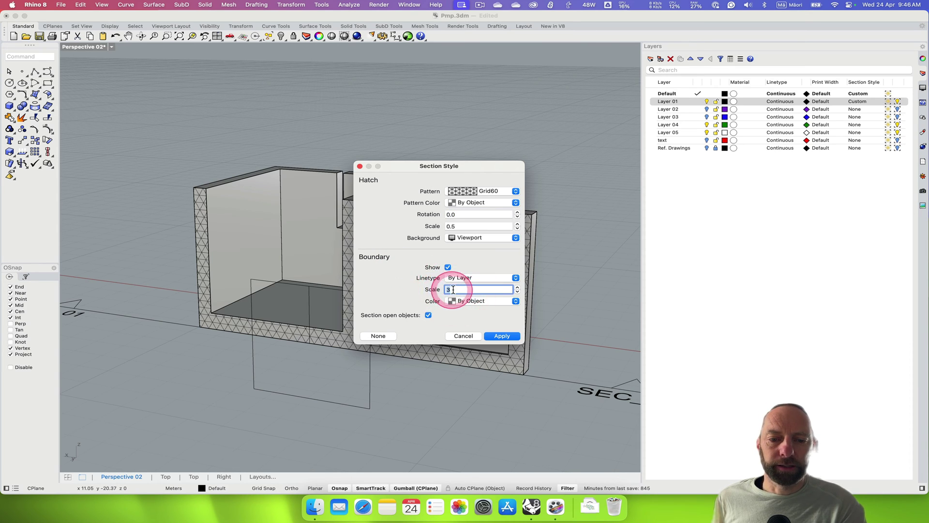
{"action": "left_click", "coordinate": [517, 286]}
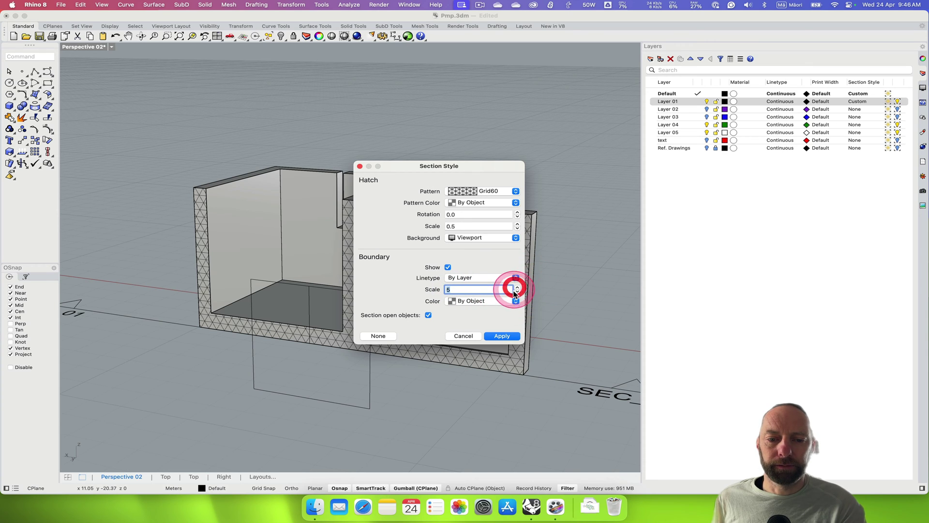
{"action": "left_click", "coordinate": [505, 339]}
{"action": "left_click", "coordinate": [560, 266]}
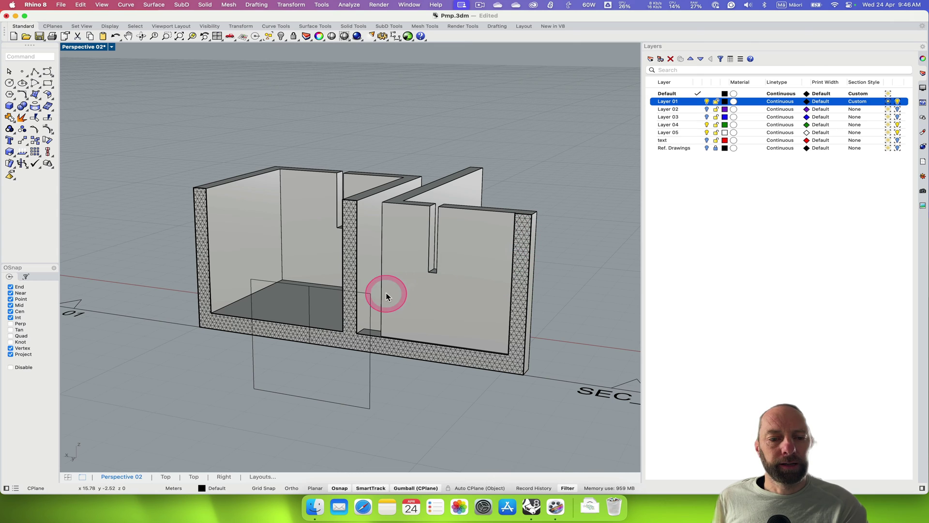
Drag the clipping plane's gumball to move the section cut across the walls
{"action": "left_click", "coordinate": [129, 314]}
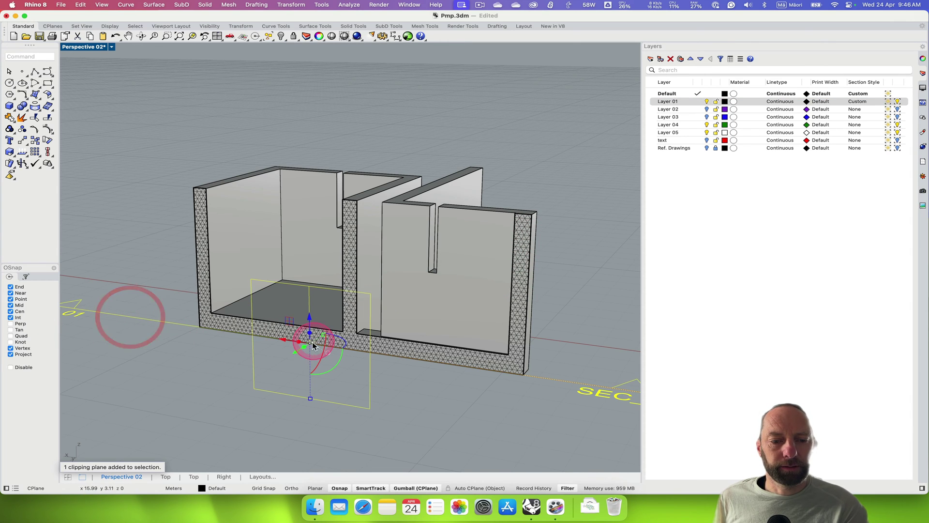
{"action": "left_click_drag", "start_coordinate": [301, 353], "coordinate": [197, 349]}
{"action": "left_click", "coordinate": [151, 353]}
{"action": "left_click", "coordinate": [207, 297]}
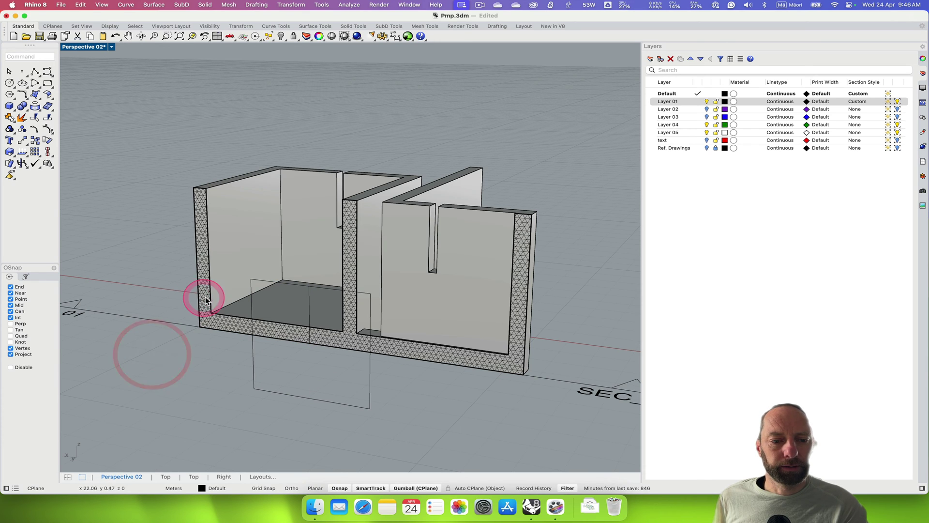
{"action": "left_click", "coordinate": [145, 323]}
{"action": "left_click", "coordinate": [307, 357]}
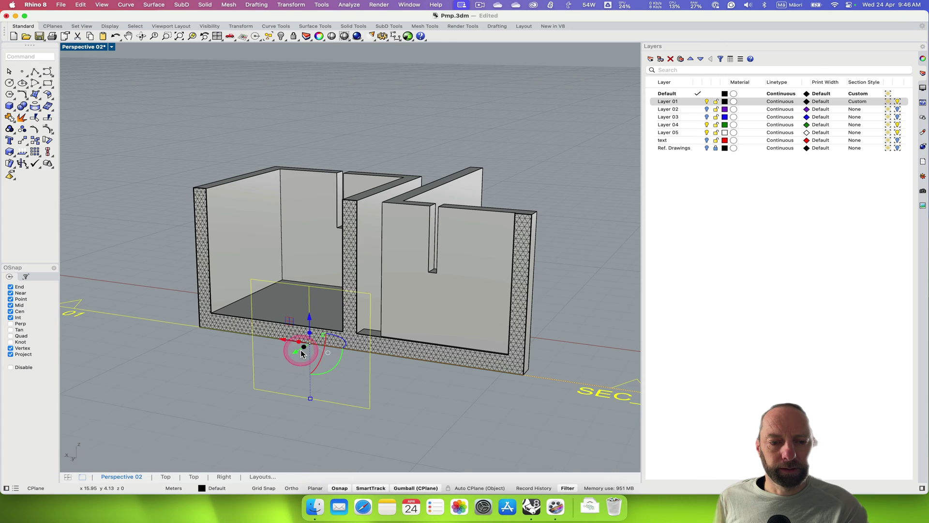
{"action": "mouse_move", "coordinate": [297, 356]}
{"action": "left_mouse_down"}
{"action": "mouse_move", "coordinate": [284, 368]}
{"action": "mouse_move", "coordinate": [281, 360]}
{"action": "left_mouse_up"}
{"action": "left_click", "coordinate": [187, 367]}
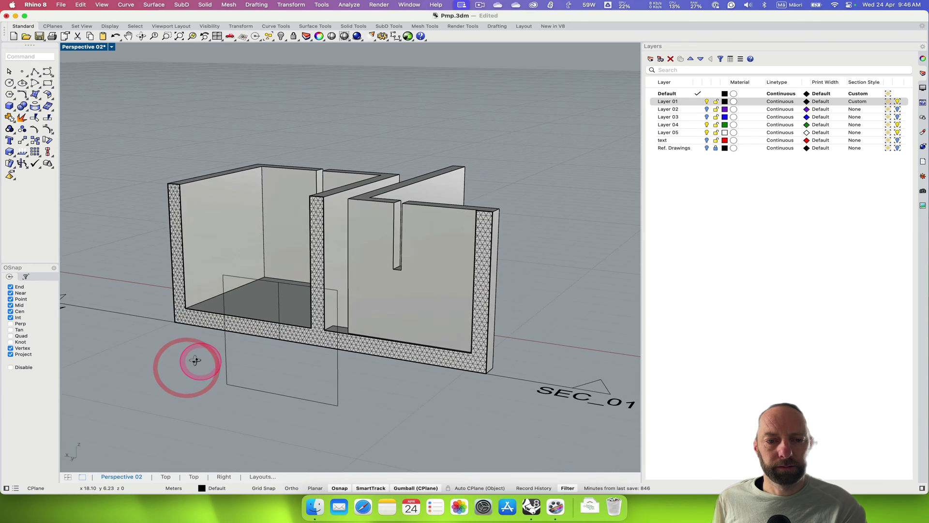
Reselect the clipping plane and nudge it slightly to fine-tune the cut position
{"action": "scroll", "coordinate": [196, 361], "scroll_direction": "left", "scroll_amount": 5}
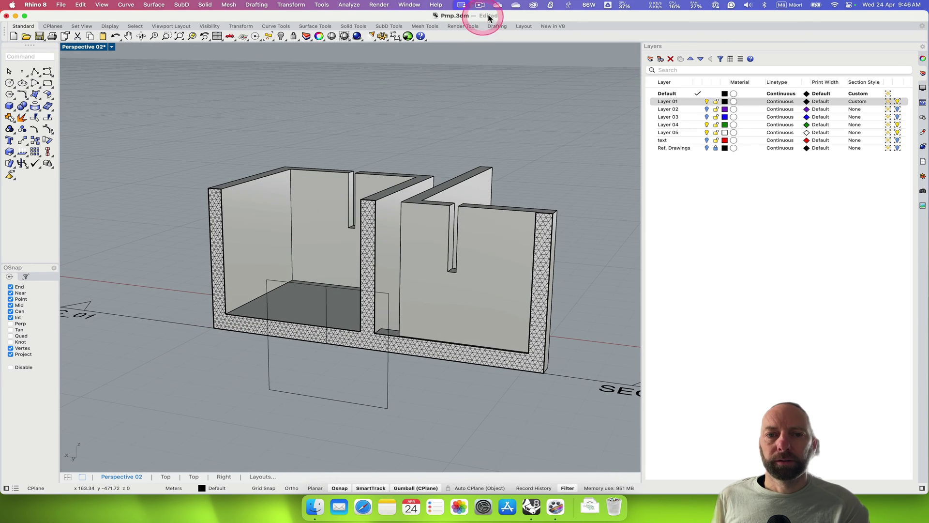
{"action": "left_click", "coordinate": [481, 11]}
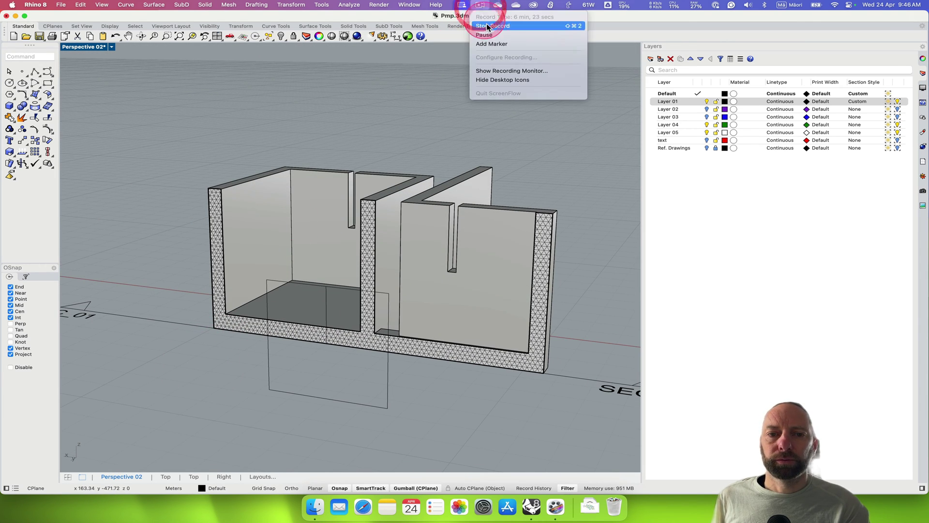
{"action": "left_click", "coordinate": [489, 32]}
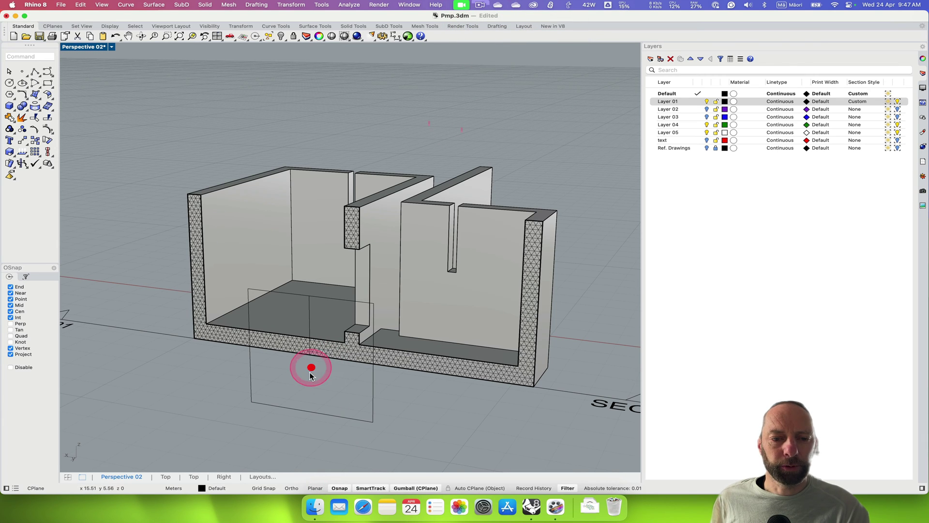
{"action": "left_click", "coordinate": [167, 337]}
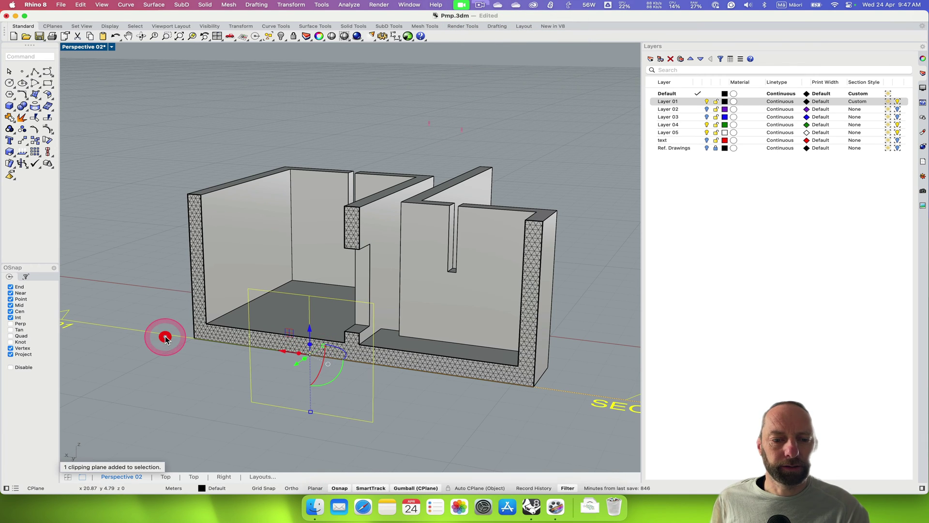
{"action": "mouse_move", "coordinate": [301, 369]}
{"action": "left_mouse_down"}
{"action": "mouse_move", "coordinate": [259, 381]}
{"action": "mouse_move", "coordinate": [300, 367]}
{"action": "left_mouse_up"}
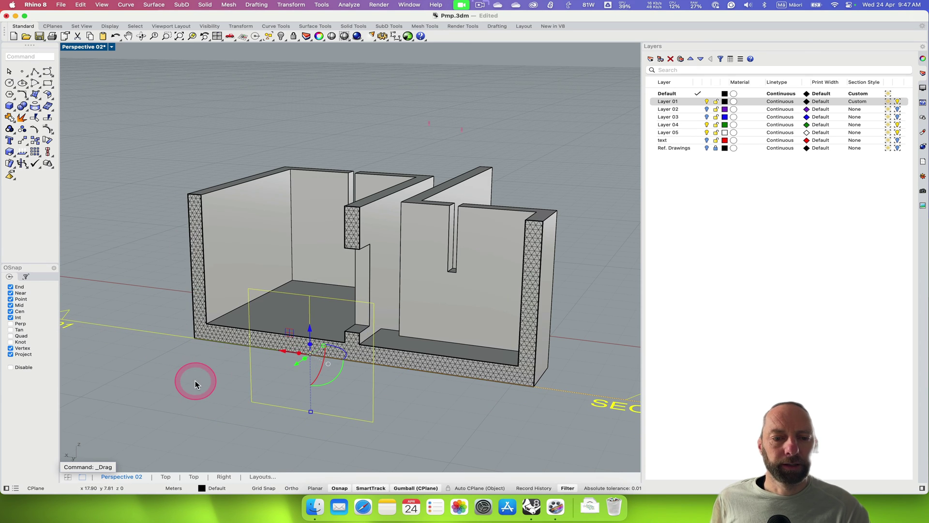
{"action": "scroll", "coordinate": [193, 380], "scroll_direction": "up", "scroll_amount": 5}
{"action": "scroll", "coordinate": [193, 380], "scroll_direction": "down", "scroll_amount": 5}
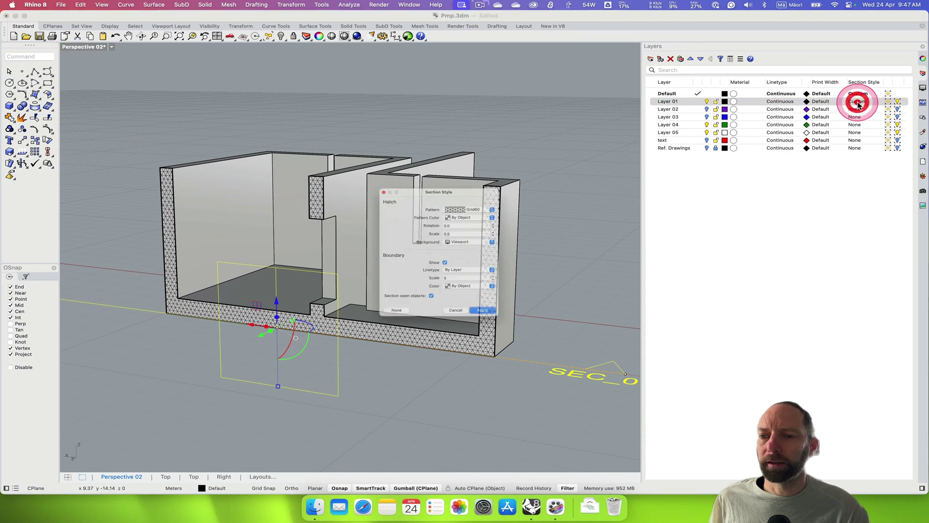
Switch Layer 01's section hatch to Hatch1 rotated 45° and apply it
{"action": "left_click", "coordinate": [515, 191]}
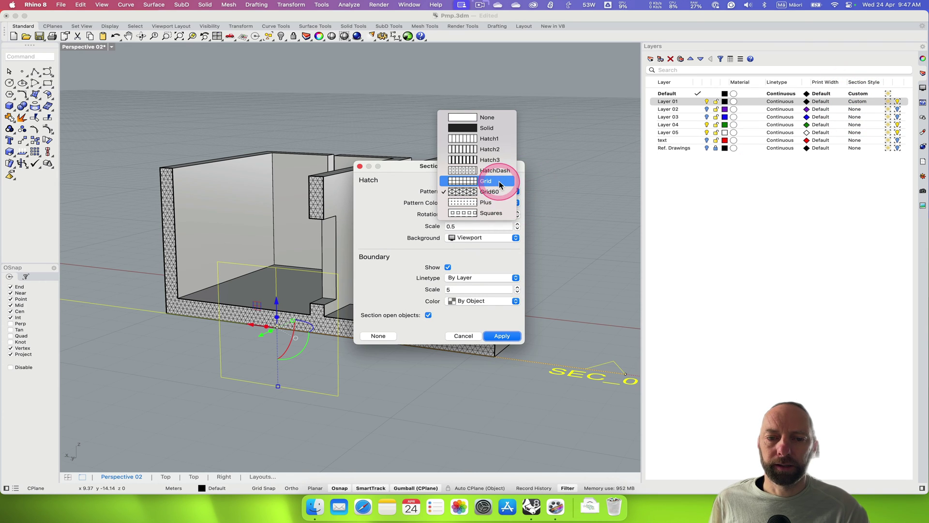
{"action": "left_click", "coordinate": [465, 141]}
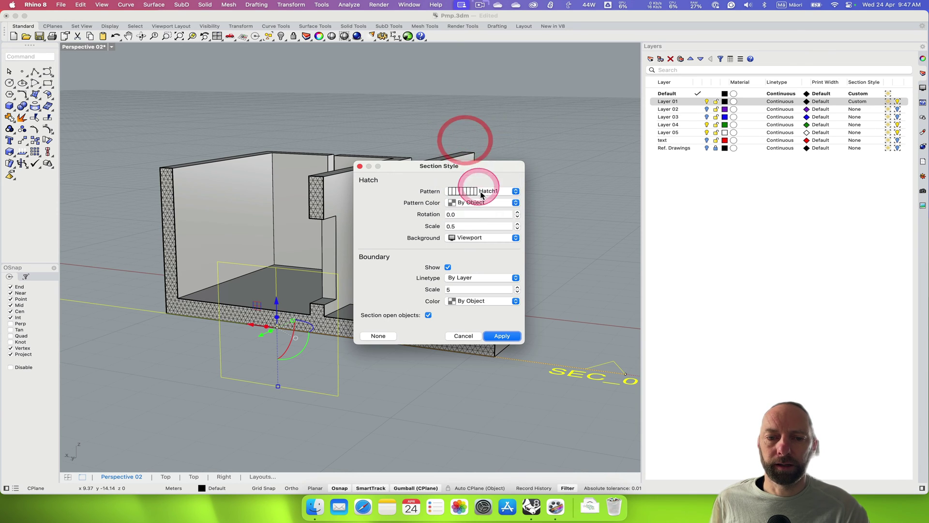
{"action": "left_click", "coordinate": [468, 214]}
{"action": "left_click", "coordinate": [443, 218]}
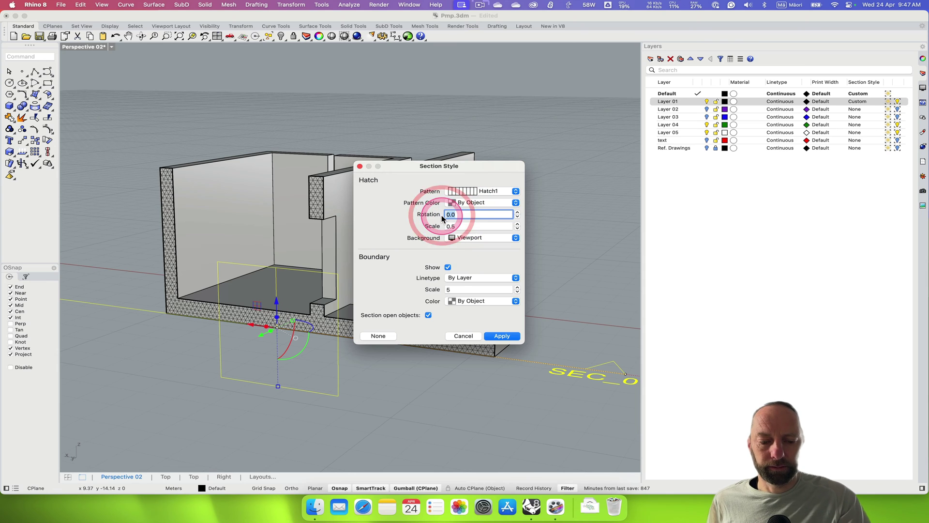
{"action": "type", "text": "45"}
{"action": "left_click", "coordinate": [463, 225]}
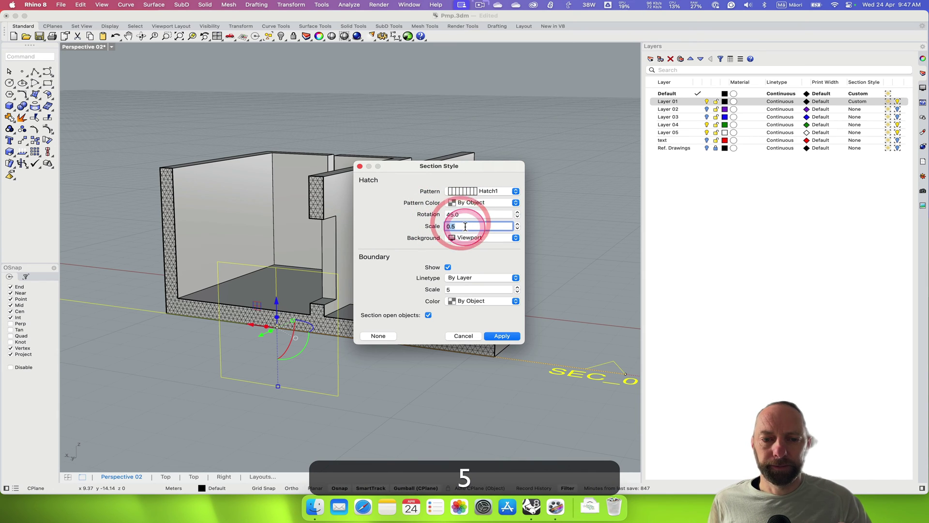
{"action": "left_click", "coordinate": [502, 336]}
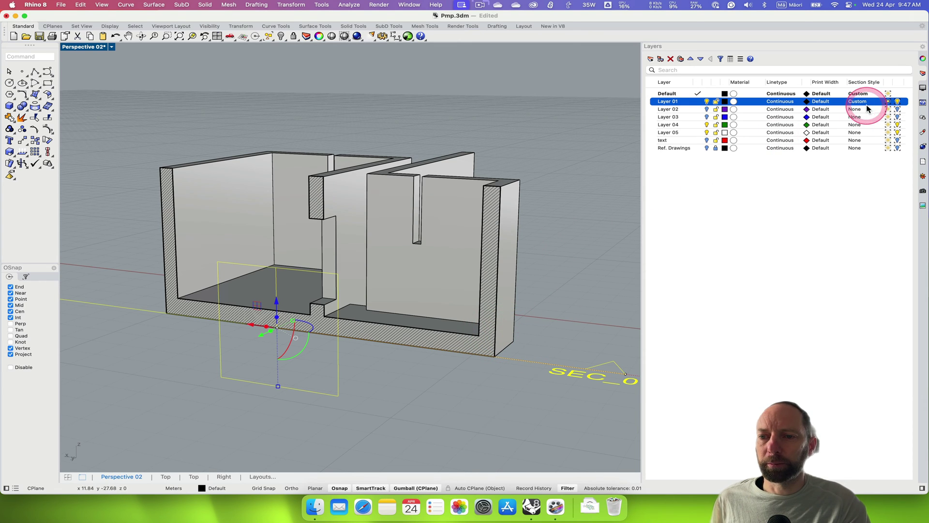
Reopen Layer 01's section style, correct the hatch scale value, and apply it
{"action": "left_click", "coordinate": [857, 102]}
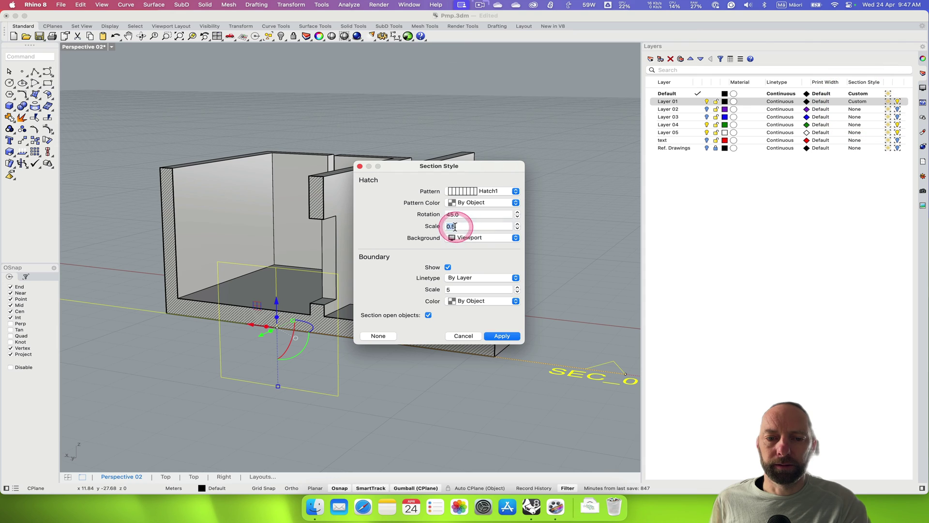
{"action": "left_click", "coordinate": [452, 226]}
{"action": "type", "text": "3"}
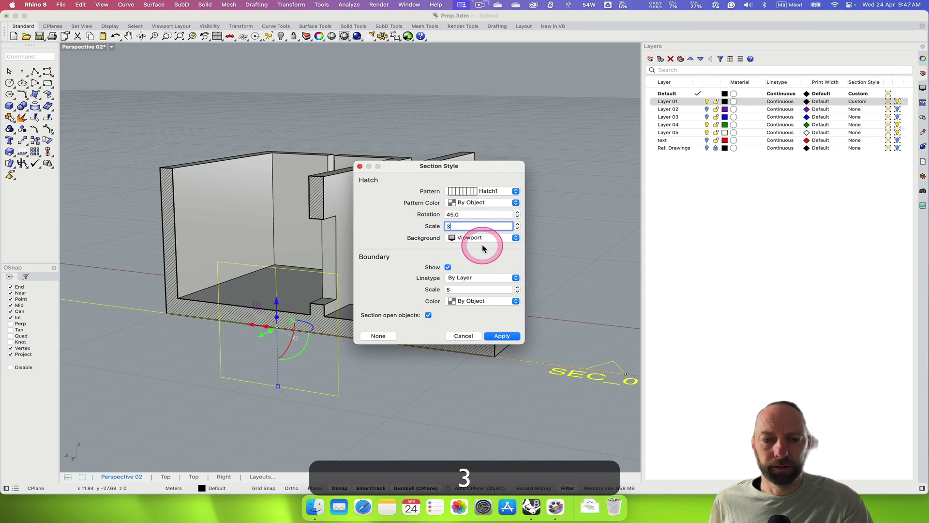
{"action": "key", "text": "BackSpace"}
{"action": "type", "text": "0."}
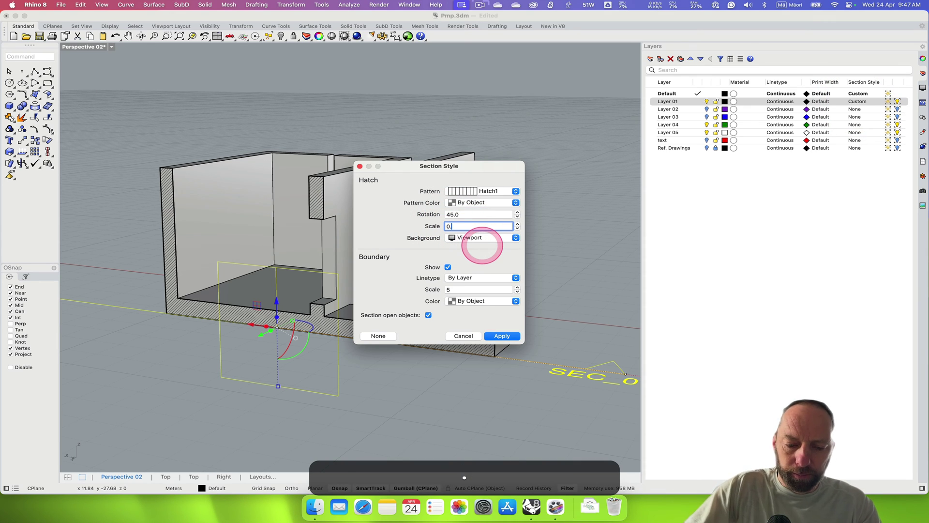
{"action": "left_click", "coordinate": [510, 334]}
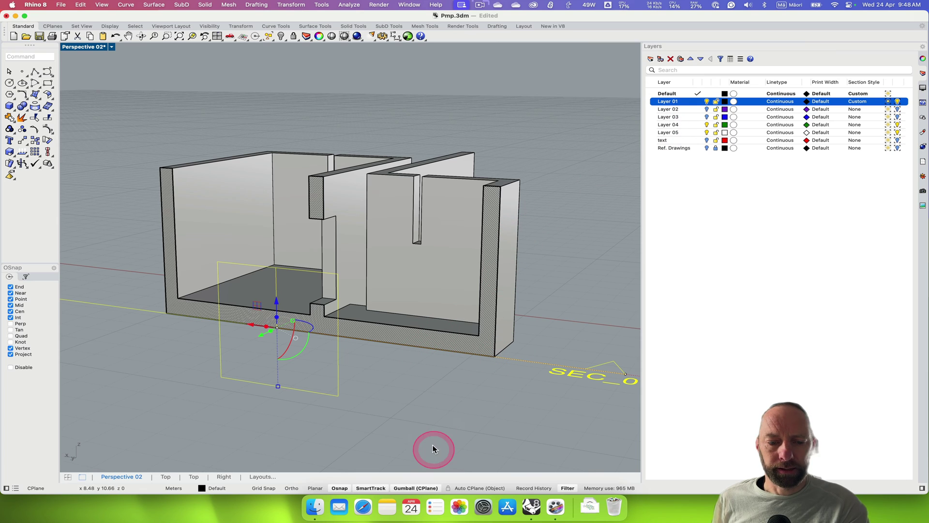
Open the Page 03 layout and shift the walls to fit within its detail
{"action": "left_click", "coordinate": [259, 478]}
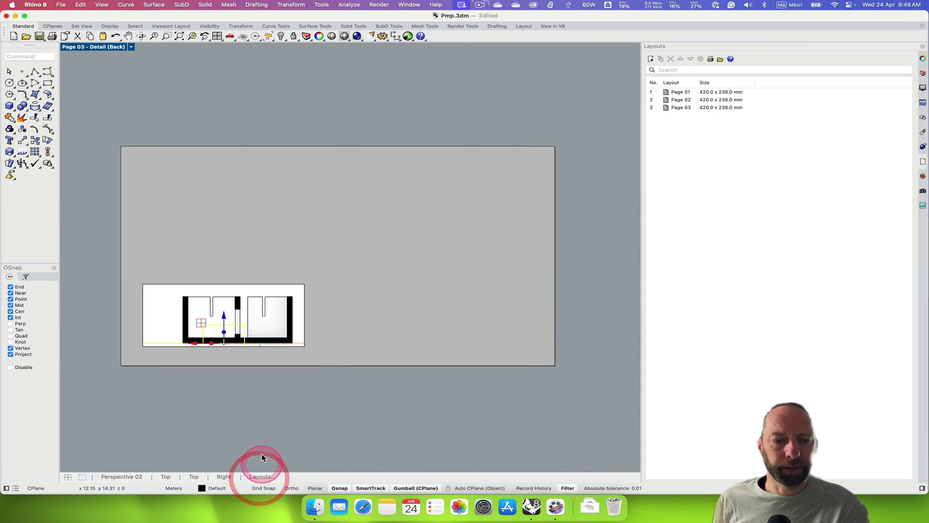
{"action": "scroll", "coordinate": [247, 334], "scroll_direction": "up", "scroll_amount": 3}
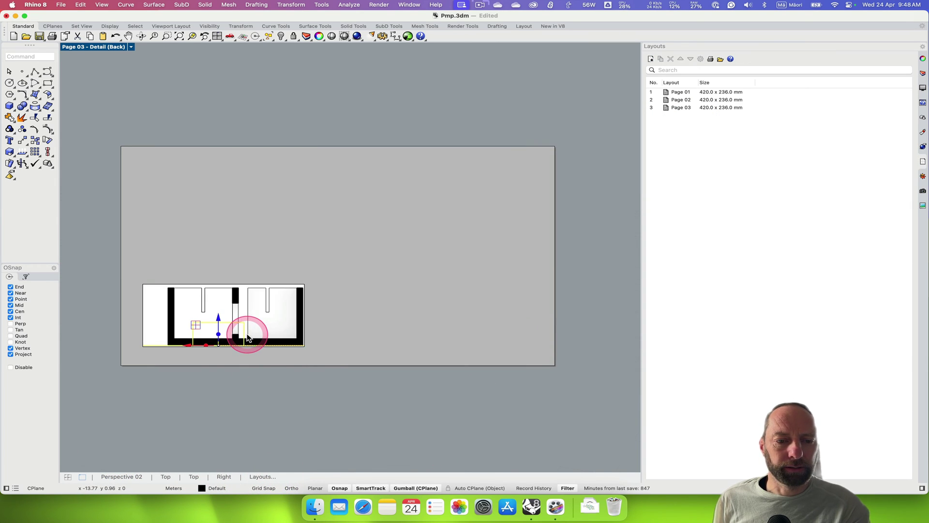
{"action": "scroll", "coordinate": [247, 337], "scroll_direction": "down", "scroll_amount": 3}
{"action": "scroll", "coordinate": [248, 337], "scroll_direction": "up", "scroll_amount": 3}
{"action": "right_click_drag", "start_coordinate": [248, 335], "coordinate": [245, 327]}
{"action": "left_click", "coordinate": [295, 326]}
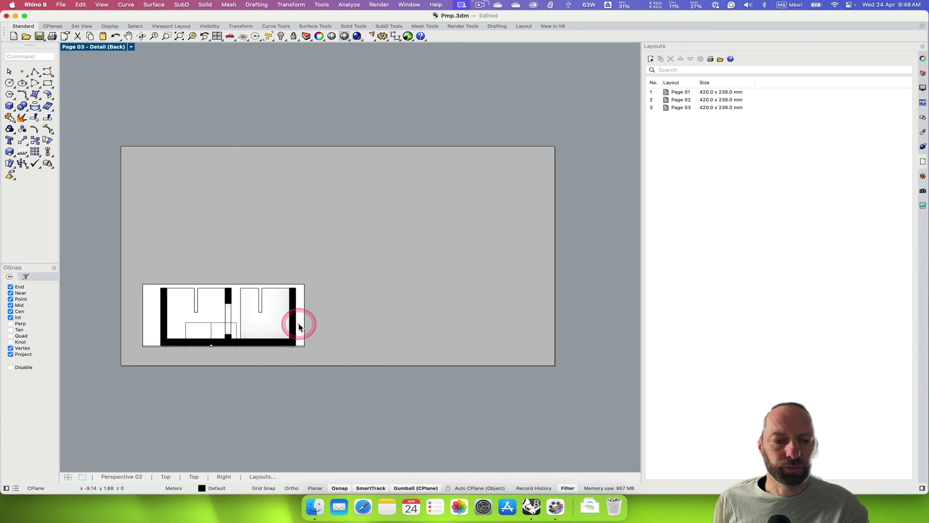
{"action": "left_click", "coordinate": [280, 322]}
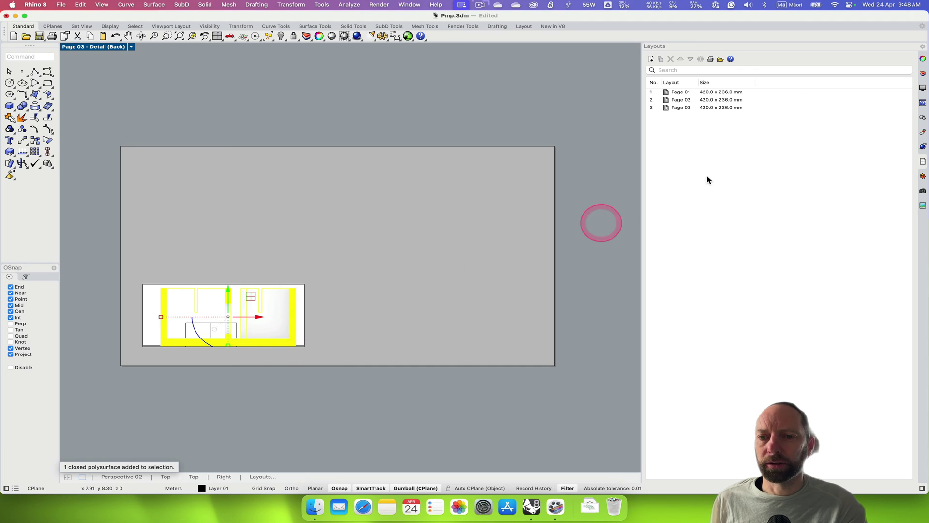
{"action": "left_click", "coordinate": [677, 107]}
{"action": "left_click", "coordinate": [311, 322]}
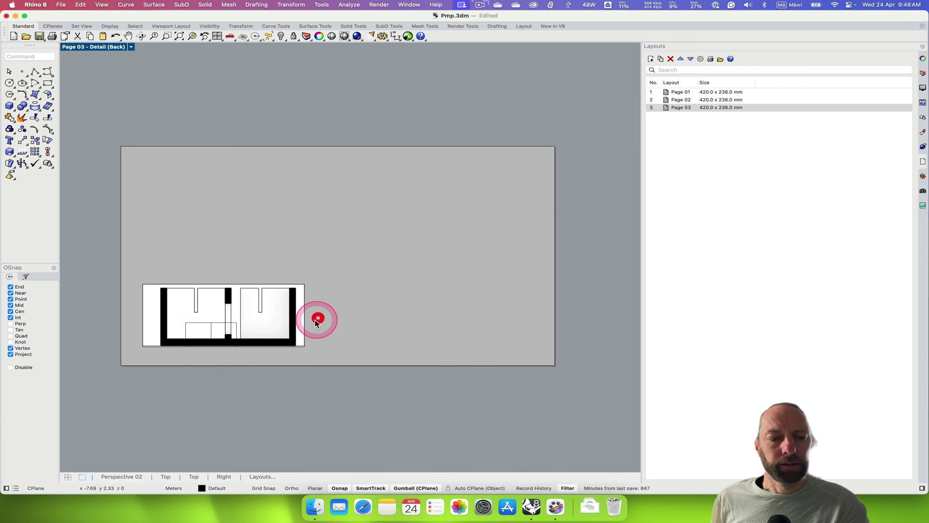
{"action": "left_click", "coordinate": [228, 308]}
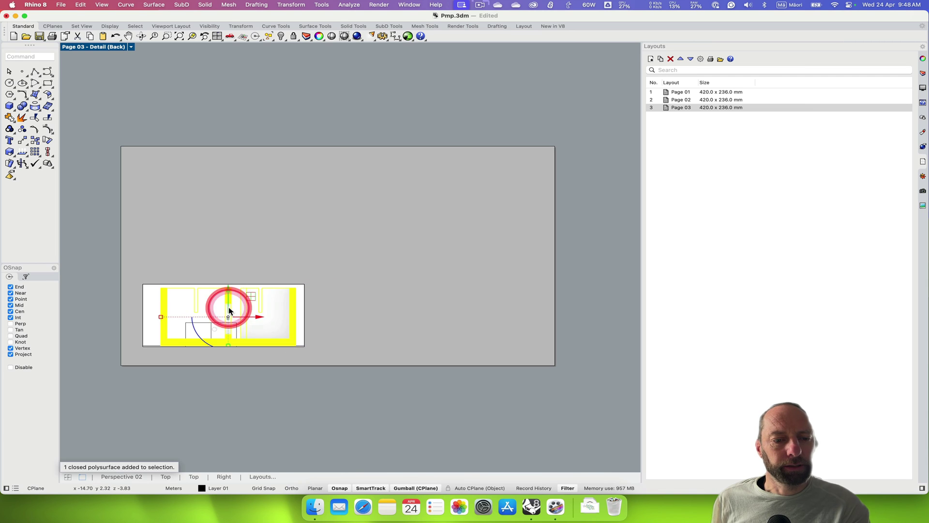
{"action": "left_click", "coordinate": [253, 261]}
{"action": "left_click", "coordinate": [251, 314]}
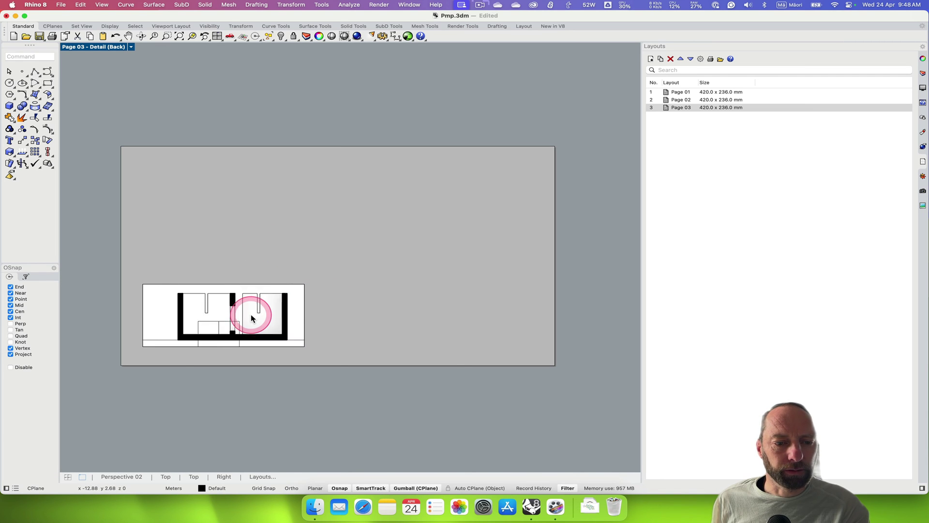
{"action": "left_click", "coordinate": [374, 280]}
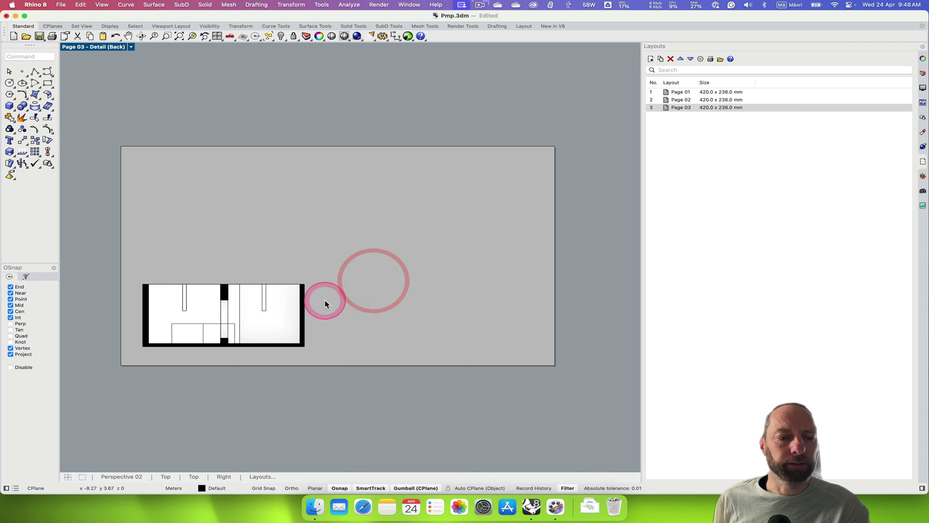
{"action": "left_click", "coordinate": [290, 250]}
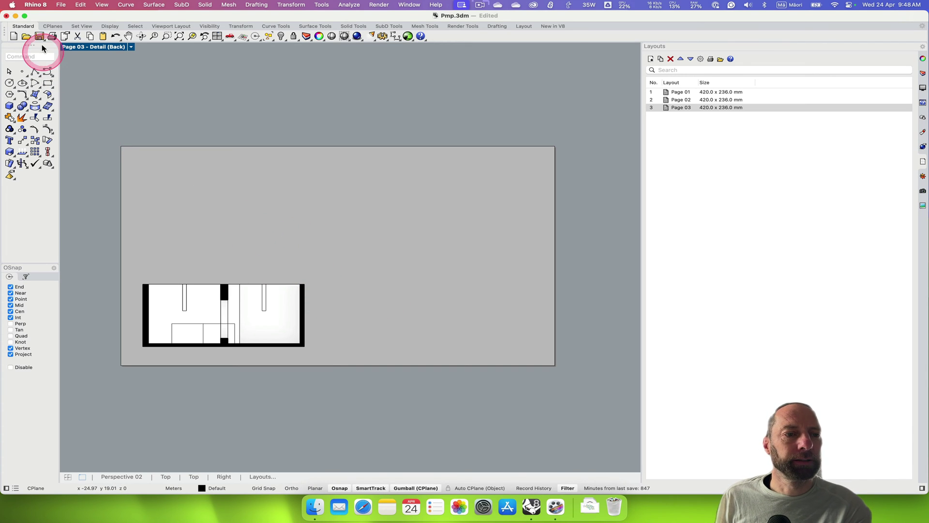
Bring up the Layout toolset and click through the layout page controls
{"action": "left_click", "coordinate": [526, 27]}
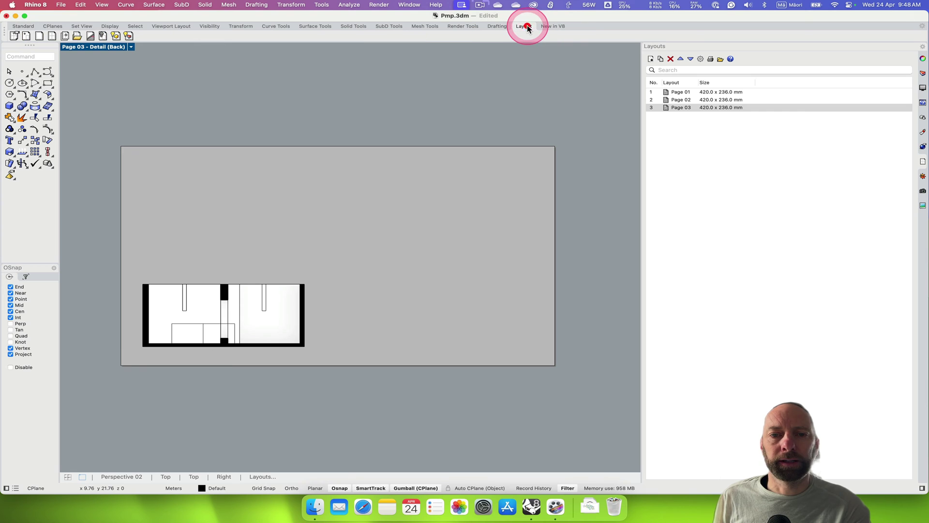
{"action": "left_click", "coordinate": [19, 38]}
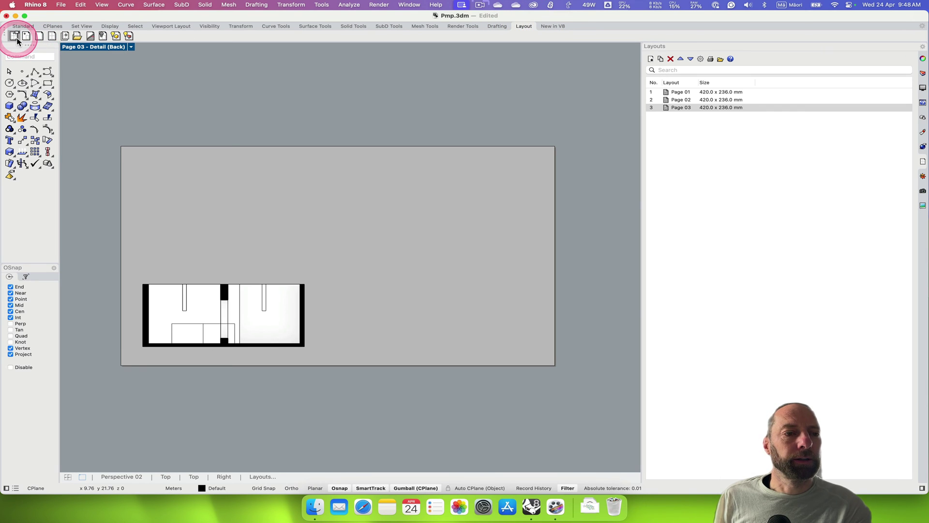
{"action": "left_click", "coordinate": [348, 95]}
{"action": "left_click", "coordinate": [668, 381]}
{"action": "left_click", "coordinate": [289, 491]}
{"action": "left_click", "coordinate": [771, 130]}
{"action": "left_click", "coordinate": [693, 83]}
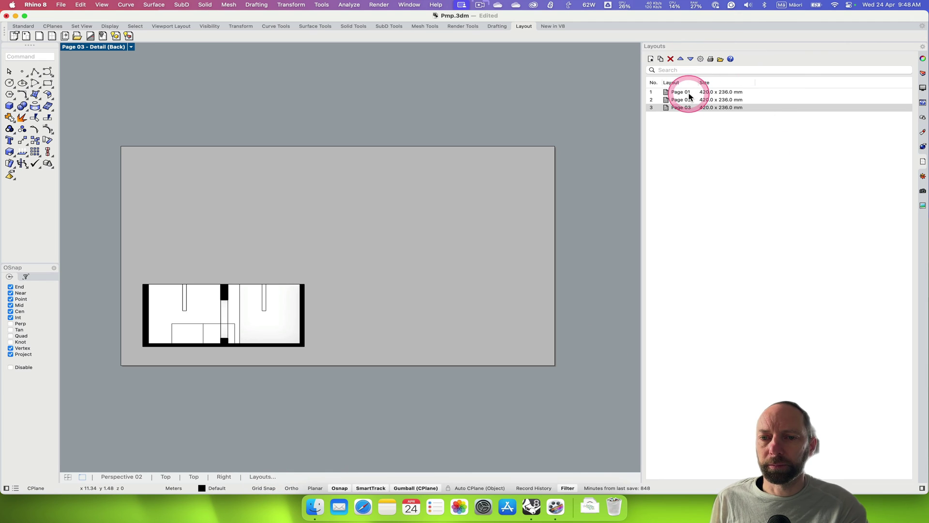
Open the Page 01 layout and pan it to bring the details into view
{"action": "double_click", "coordinate": [680, 92]}
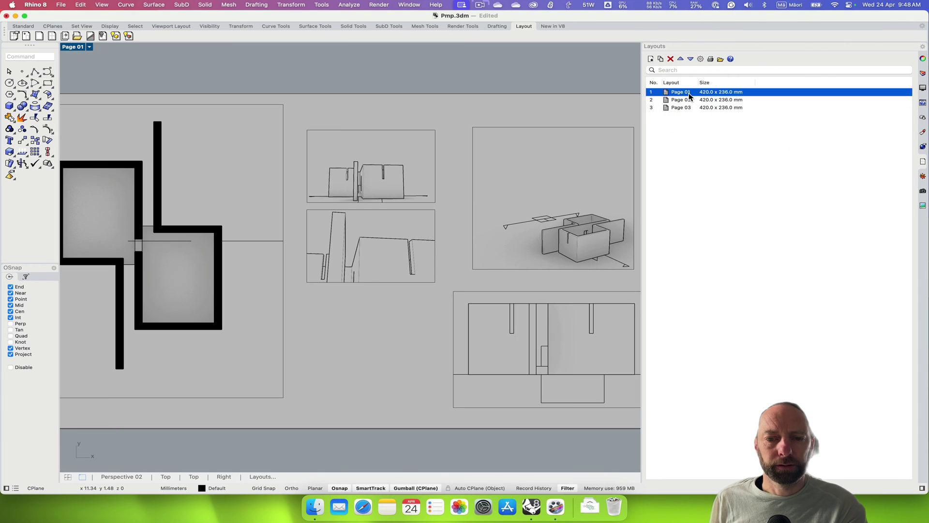
{"action": "left_click", "coordinate": [586, 166]}
{"action": "left_click", "coordinate": [83, 322]}
{"action": "left_click", "coordinate": [209, 359]}
{"action": "left_click", "coordinate": [242, 84]}
{"action": "left_click", "coordinate": [308, 103]}
{"action": "right_click_drag", "start_coordinate": [280, 91], "coordinate": [375, 91]}
{"action": "left_click", "coordinate": [251, 202]}
{"action": "left_click", "coordinate": [175, 239]}
{"action": "left_click", "coordinate": [222, 271]}
{"action": "left_click", "coordinate": [223, 321]}
{"action": "left_click", "coordinate": [220, 202]}
{"action": "left_click", "coordinate": [242, 164]}
{"action": "left_click", "coordinate": [263, 267]}
{"action": "left_click", "coordinate": [329, 300]}
{"action": "left_click", "coordinate": [343, 272]}
{"action": "left_click", "coordinate": [370, 239]}
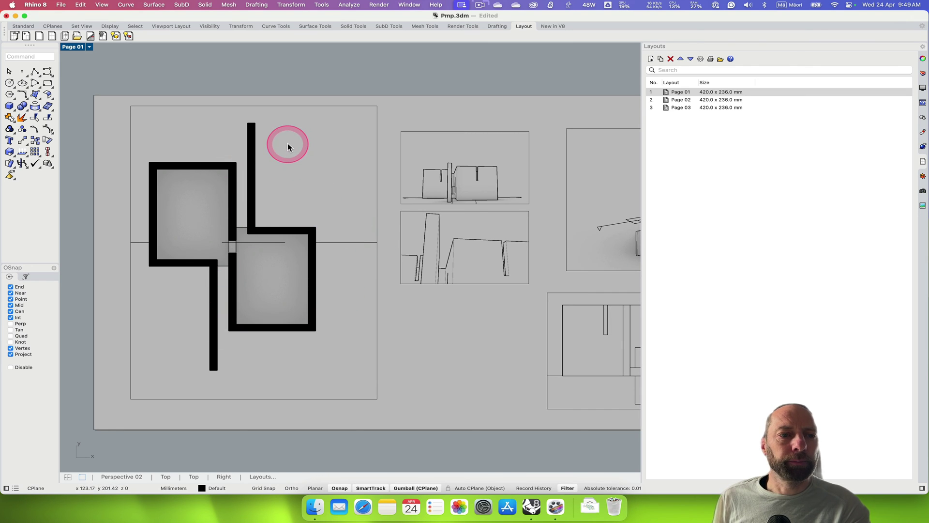
{"action": "left_click", "coordinate": [129, 120]}
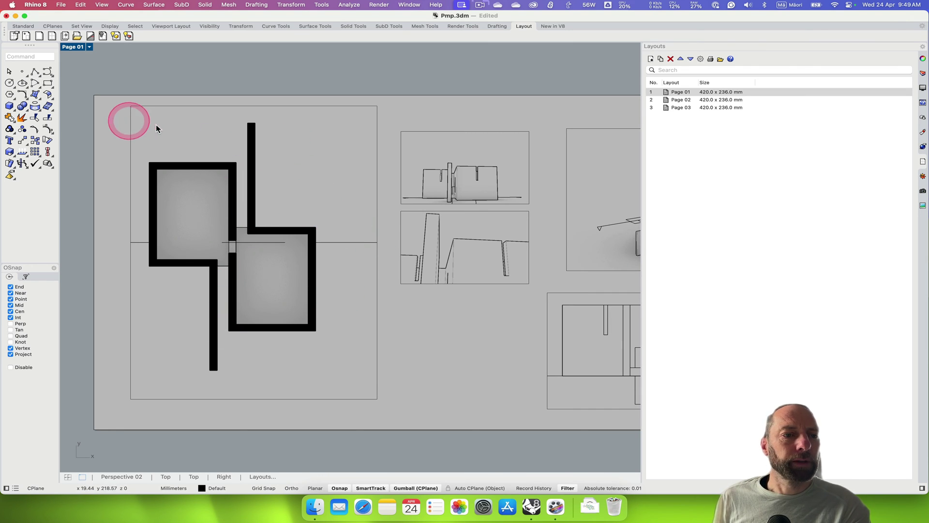
Activate Page 01's Top detail and bring up its display options
{"action": "double_click", "coordinate": [183, 125]}
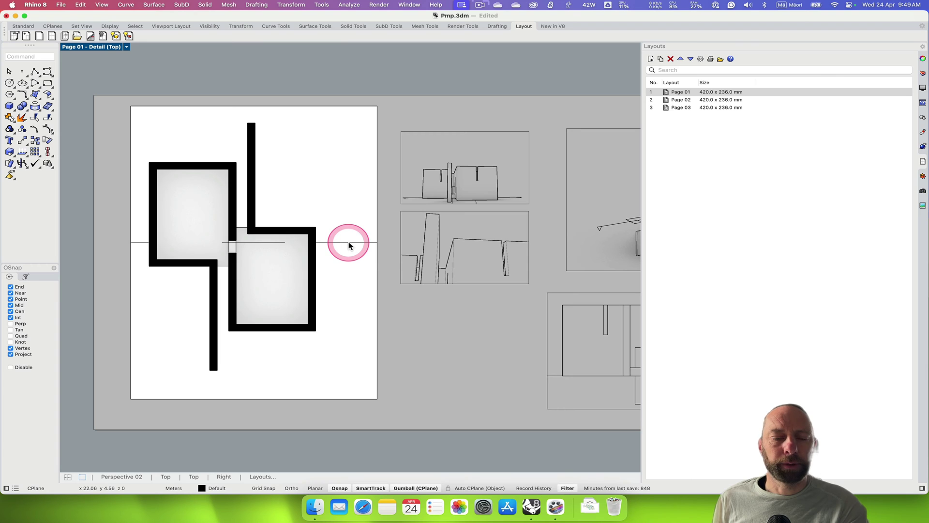
{"action": "left_click", "coordinate": [336, 211]}
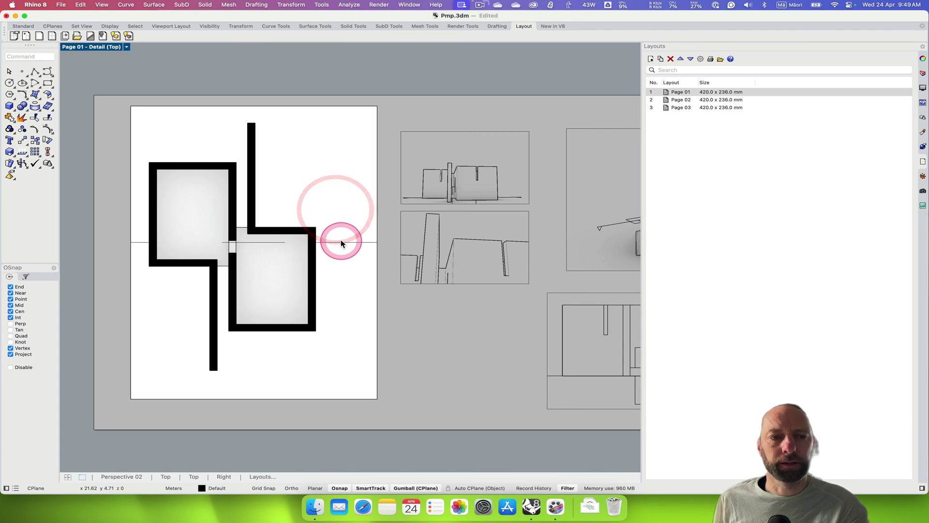
{"action": "left_click", "coordinate": [127, 46]}
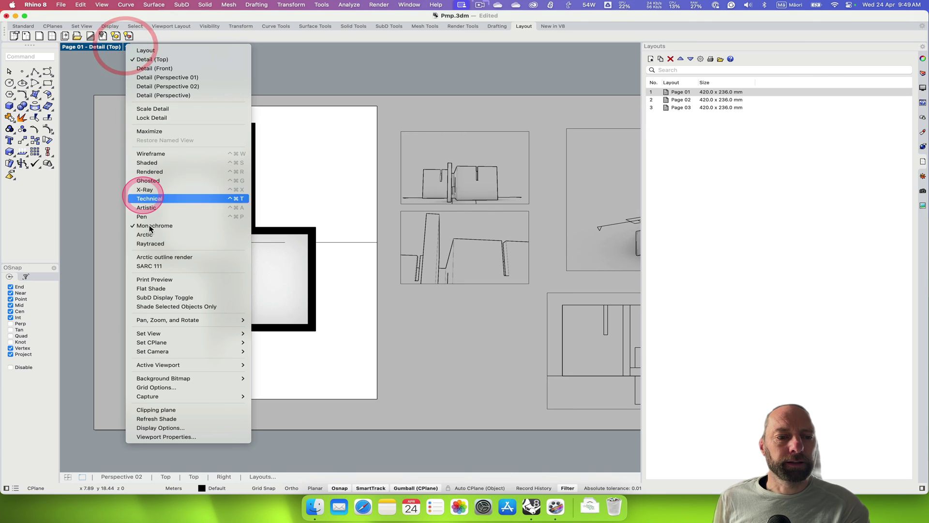
Turn off clipping-plane display in Page 01's display settings
{"action": "left_click", "coordinate": [921, 89]}
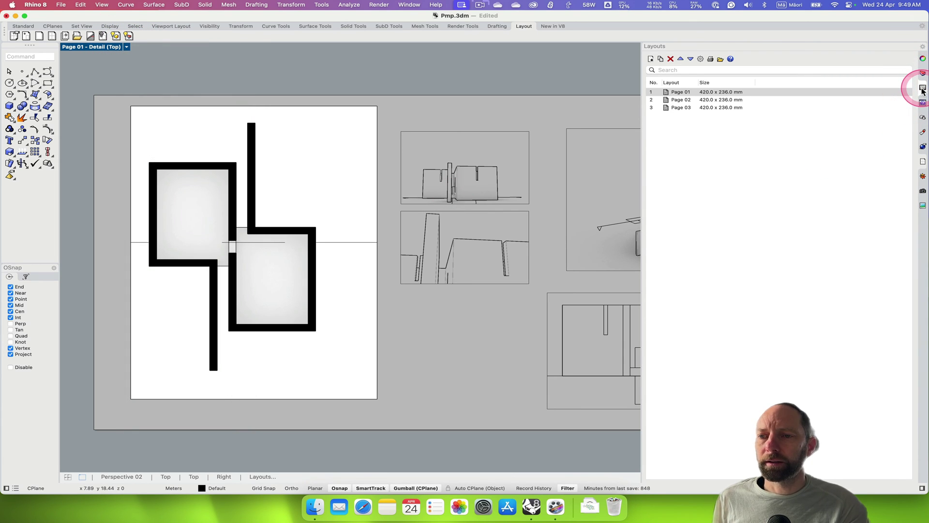
{"action": "left_click", "coordinate": [922, 89]}
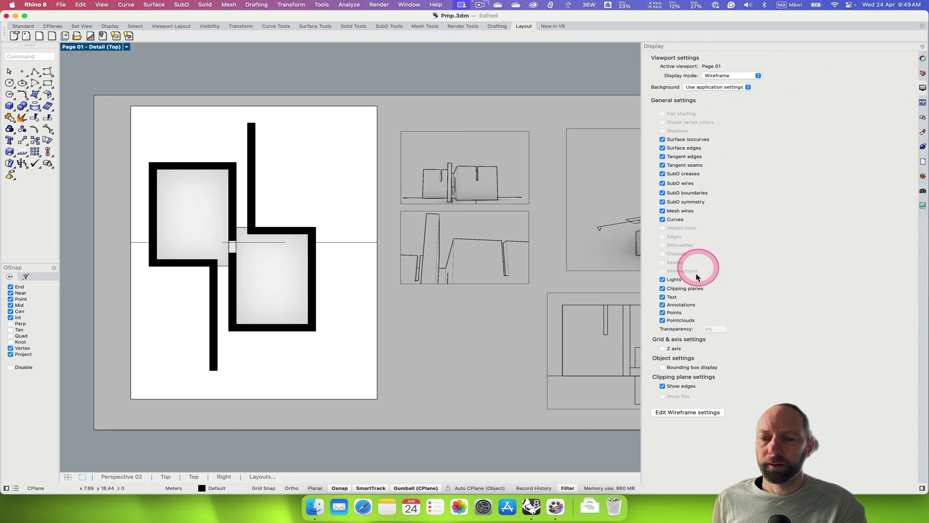
{"action": "left_click", "coordinate": [663, 288]}
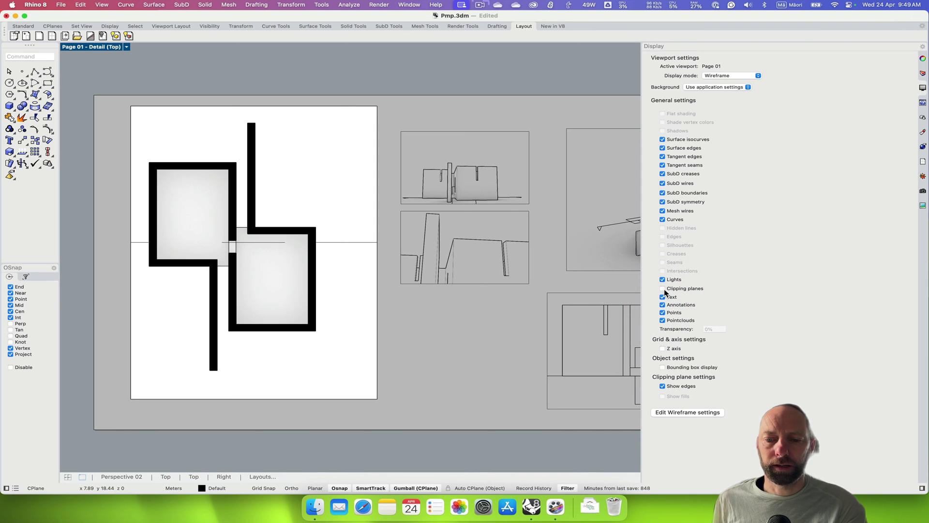
Click out of the Top detail back toward the Page 01 layout
{"action": "left_click", "coordinate": [358, 207]}
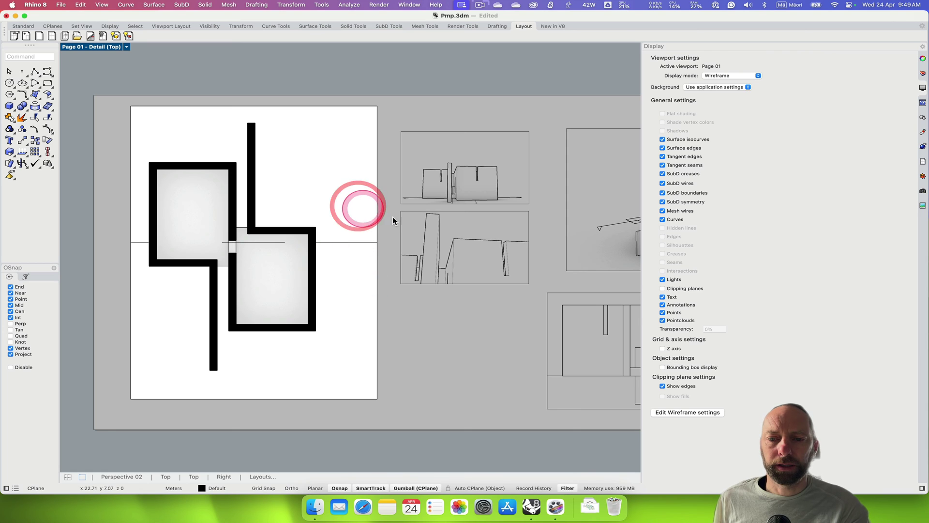
{"action": "left_click", "coordinate": [735, 297]}
{"action": "left_click", "coordinate": [155, 69]}
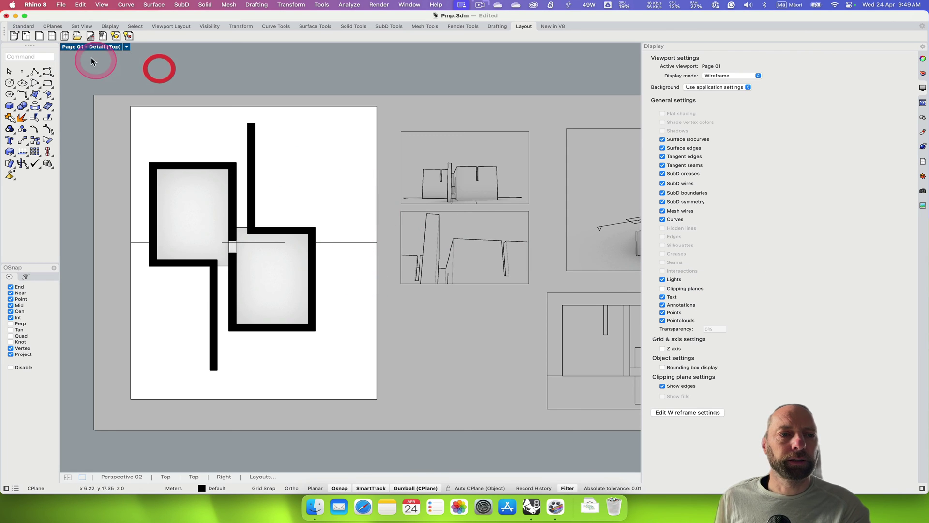
{"action": "left_click", "coordinate": [97, 71]}
{"action": "left_click", "coordinate": [166, 441]}
{"action": "left_click", "coordinate": [118, 86]}
Go to Perspective 02 and toggle its Clipping planes display off and back on
{"action": "double_click", "coordinate": [143, 69]}
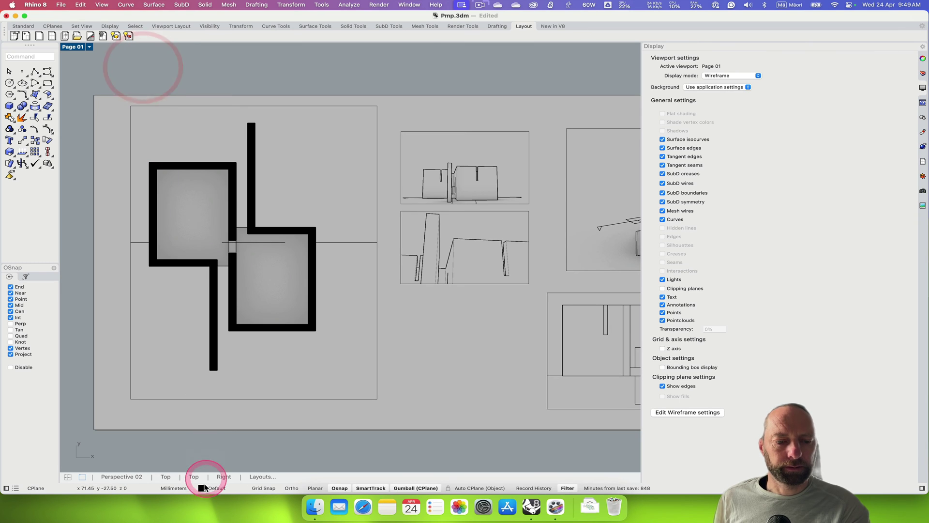
{"action": "left_click", "coordinate": [124, 477]}
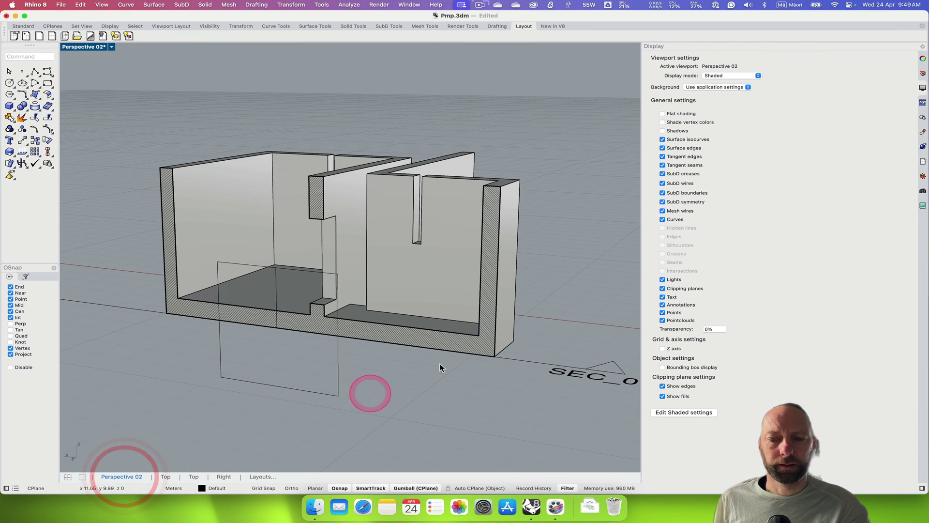
{"action": "left_click", "coordinate": [662, 289]}
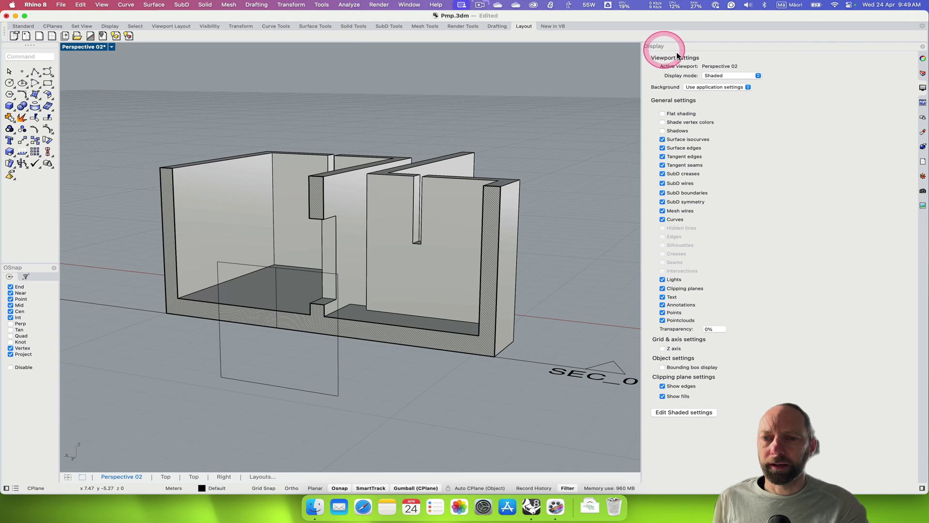
{"action": "left_click", "coordinate": [663, 289]}
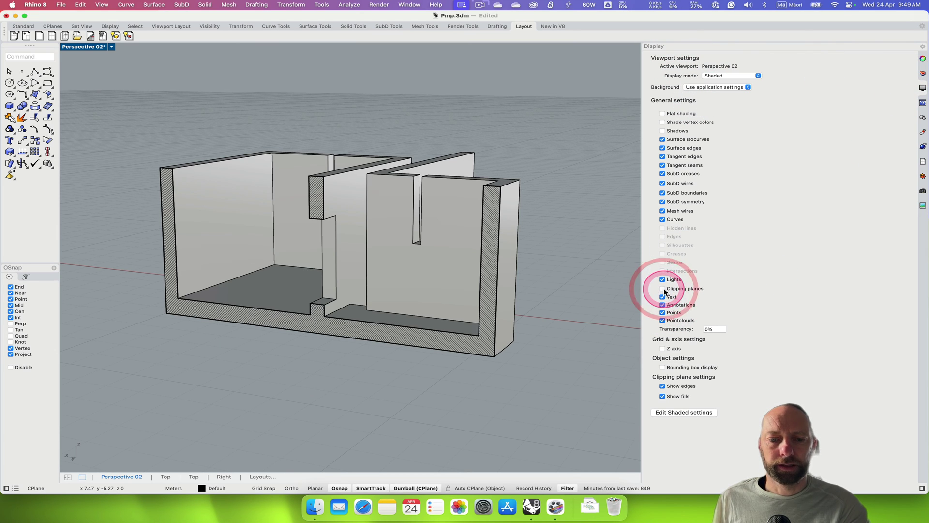
{"action": "left_click", "coordinate": [662, 289]}
{"action": "left_click", "coordinate": [662, 288]}
{"action": "left_click", "coordinate": [662, 289]}
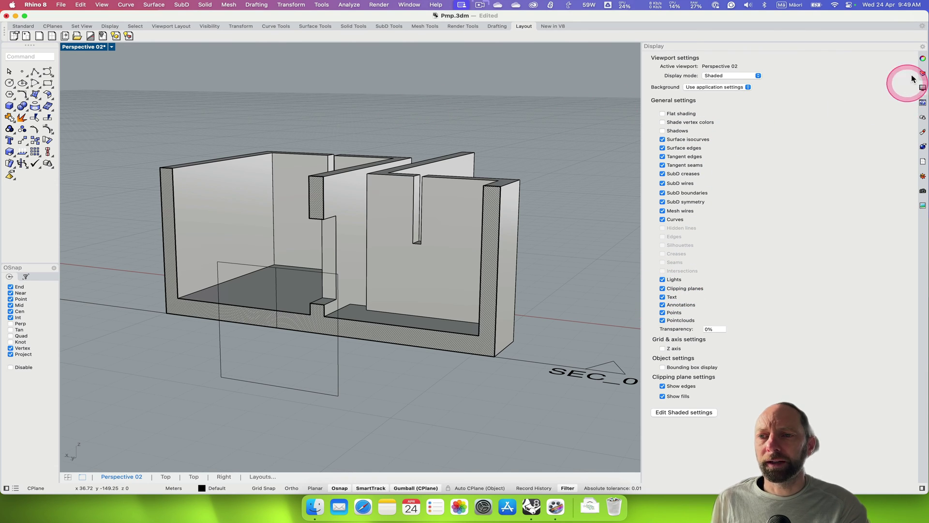
In Properties, let the Plan_01 clipping plane also cut Page 02's Detail (Top)
{"action": "left_click", "coordinate": [923, 59]}
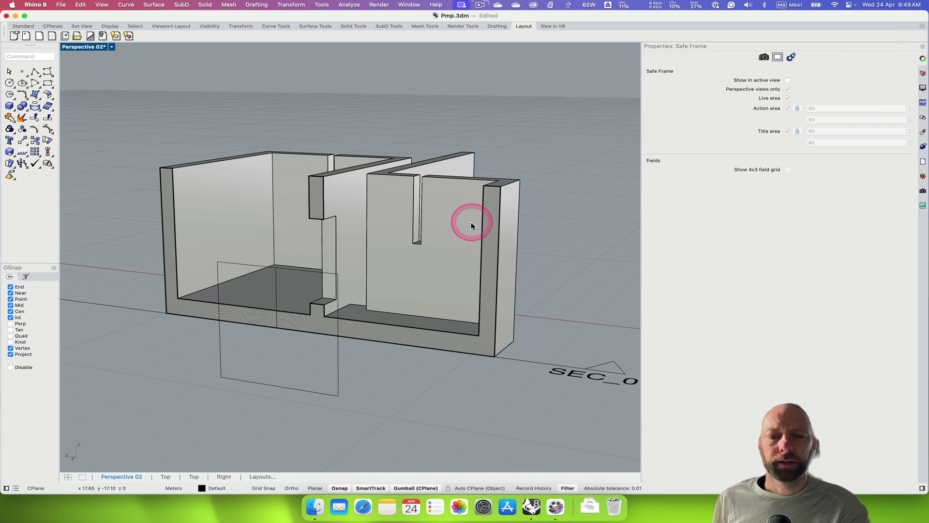
{"action": "scroll", "coordinate": [469, 225], "scroll_direction": "down", "scroll_amount": 5}
{"action": "left_click", "coordinate": [567, 240]}
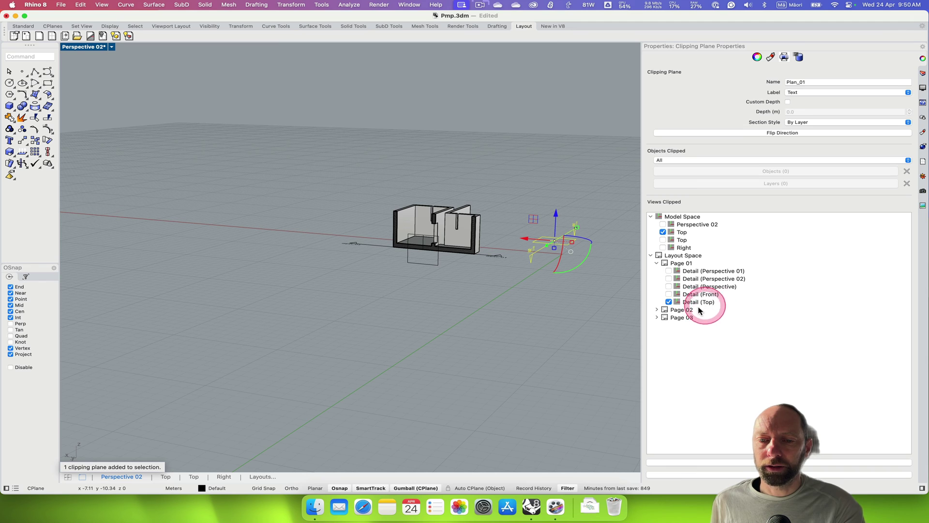
{"action": "left_click", "coordinate": [656, 310]}
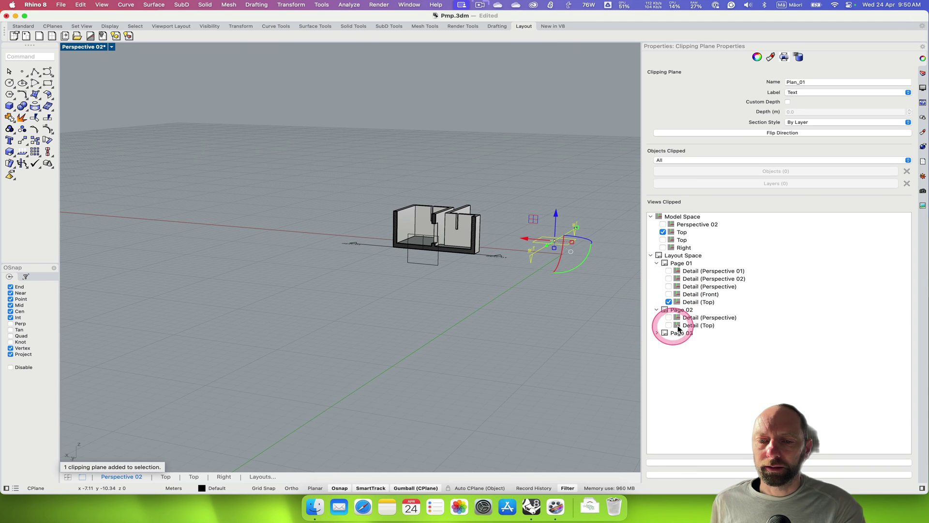
{"action": "left_click", "coordinate": [670, 326]}
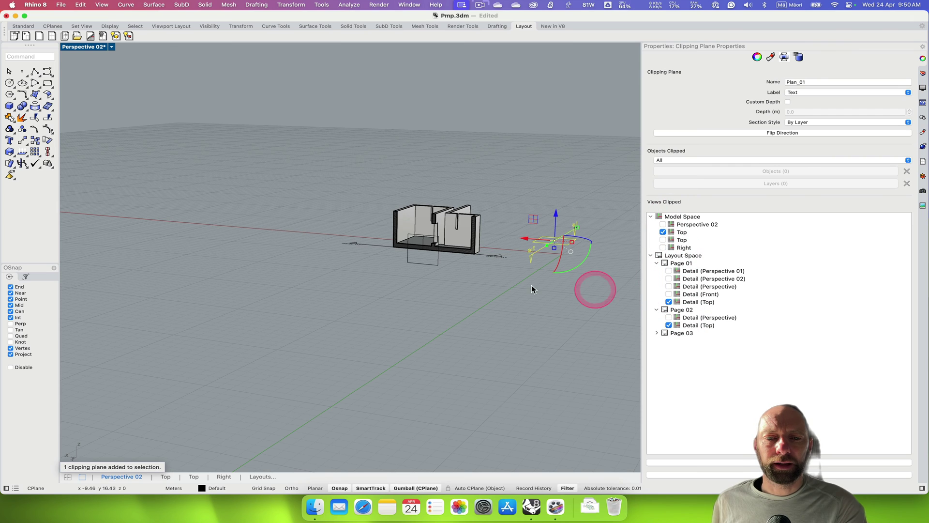
Stop the SEC_01 clipping plane from cutting the Perspective 02 view
{"action": "left_click", "coordinate": [491, 257]}
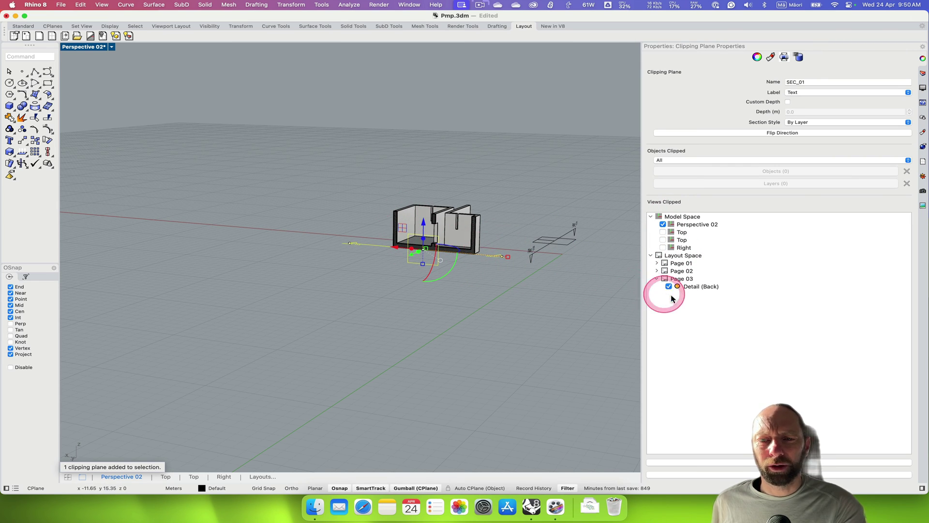
{"action": "left_click", "coordinate": [663, 225]}
{"action": "left_click", "coordinate": [650, 216]}
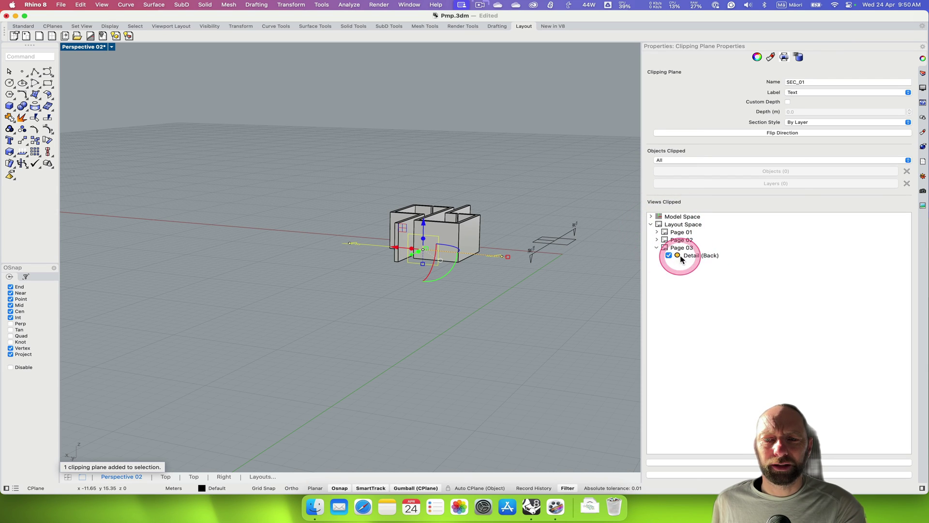
{"action": "left_click", "coordinate": [704, 259]}
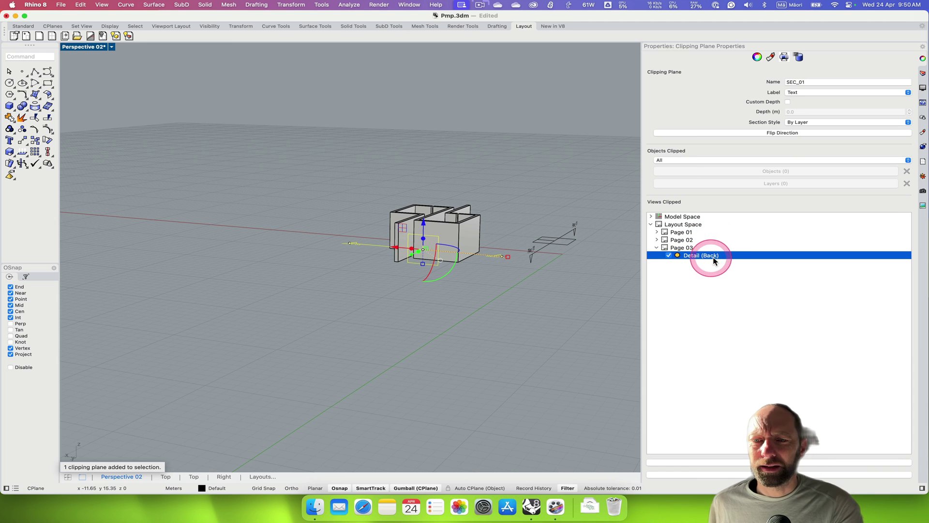
{"action": "left_click", "coordinate": [495, 258]}
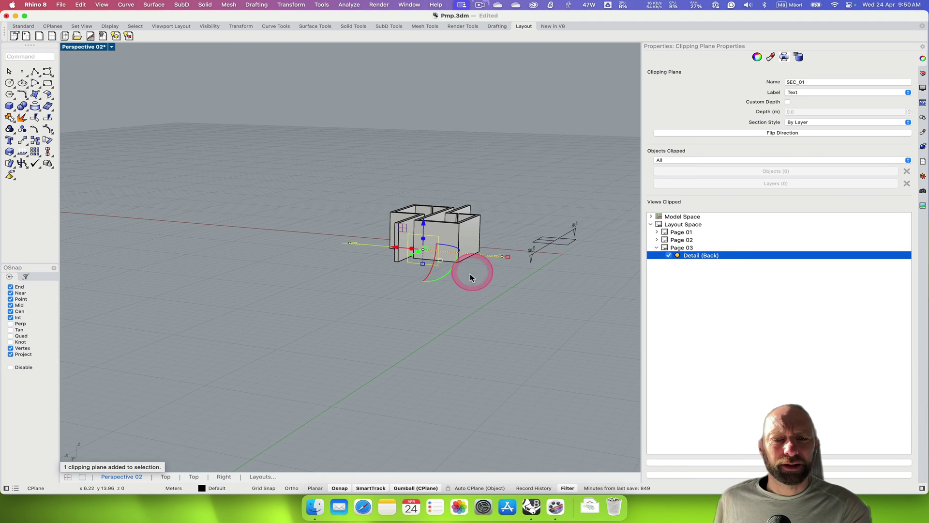
{"action": "mouse_move", "coordinate": [444, 296]}
{"action": "left_mouse_down"}
{"action": "mouse_move", "coordinate": [439, 284]}
{"action": "mouse_move", "coordinate": [425, 296]}
{"action": "left_mouse_up"}
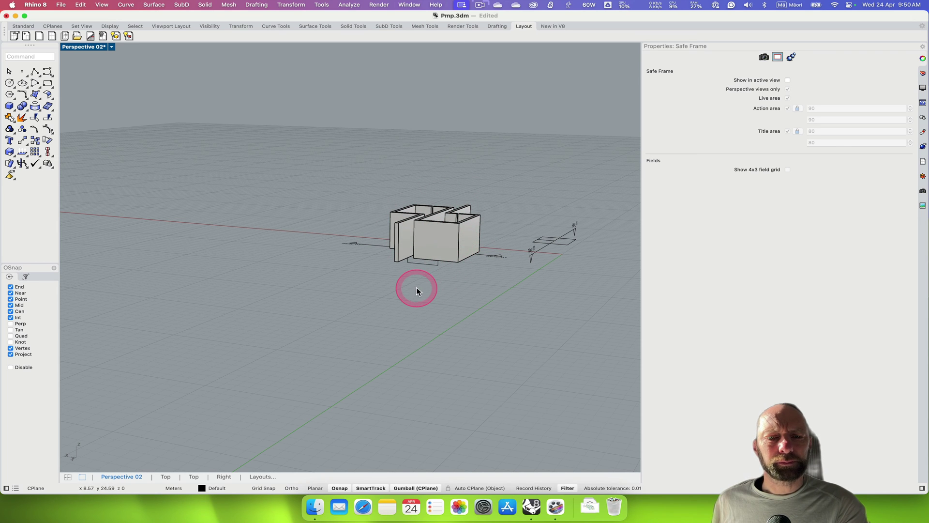
{"action": "scroll", "coordinate": [415, 289], "scroll_direction": "down", "scroll_amount": 5}
{"action": "scroll", "coordinate": [408, 295], "scroll_direction": "down", "scroll_amount": 3}
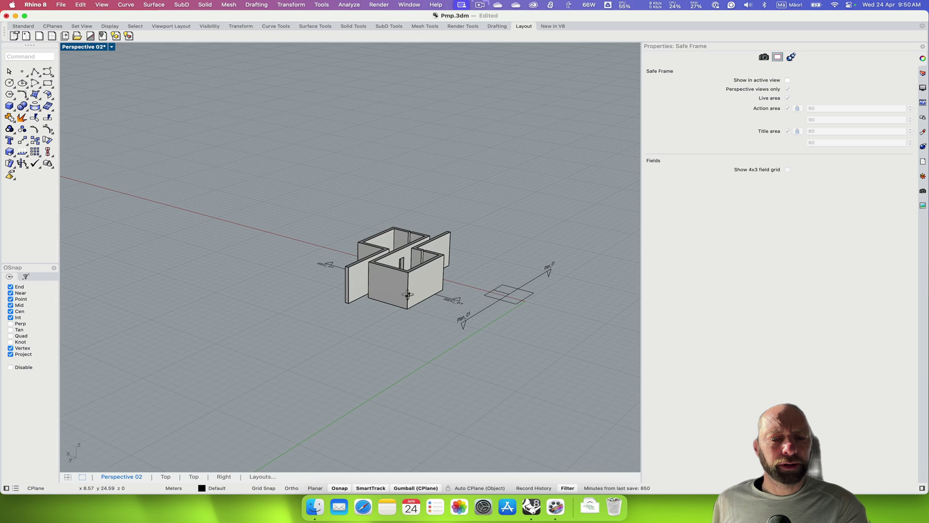
Create a ClippingDrawings section from SEC_01 and place it left of the walls
{"action": "left_click", "coordinate": [448, 302]}
{"action": "left_click", "coordinate": [360, 87]}
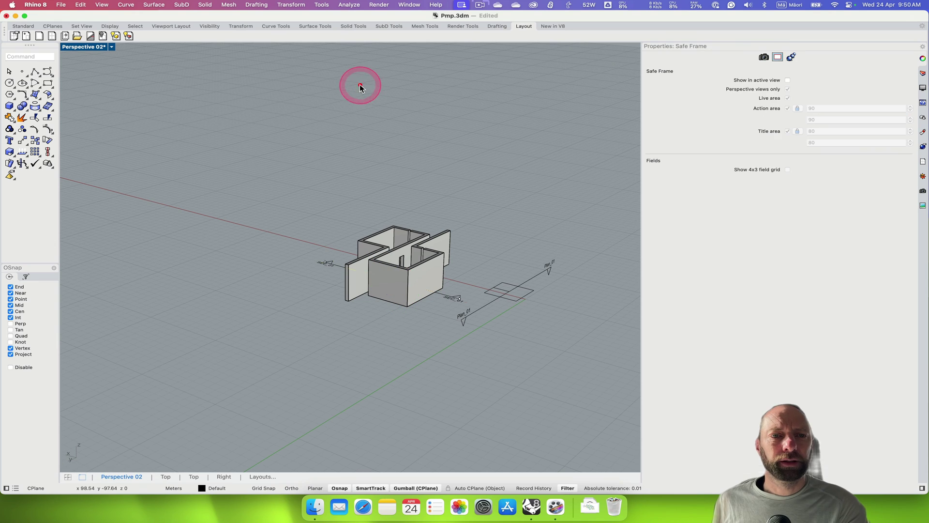
{"action": "left_click", "coordinate": [257, 5]}
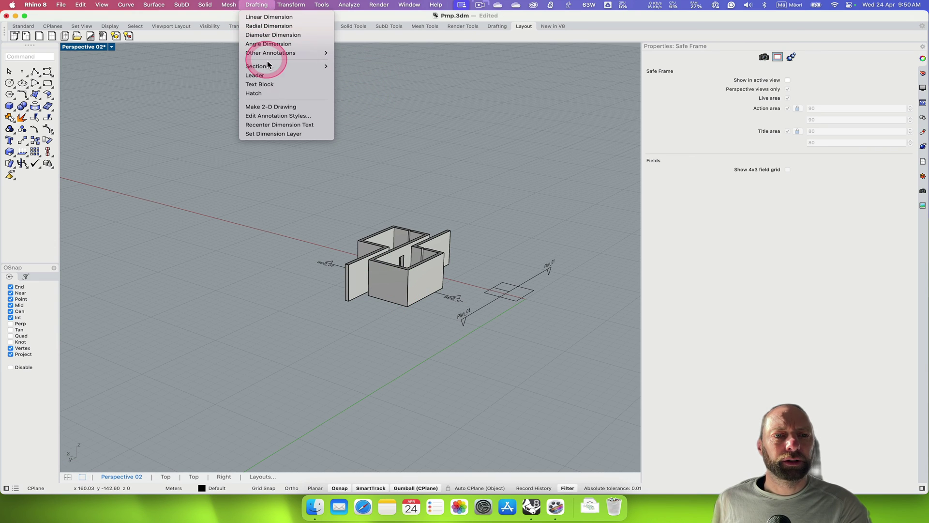
{"action": "mouse_move", "coordinate": [268, 66]}
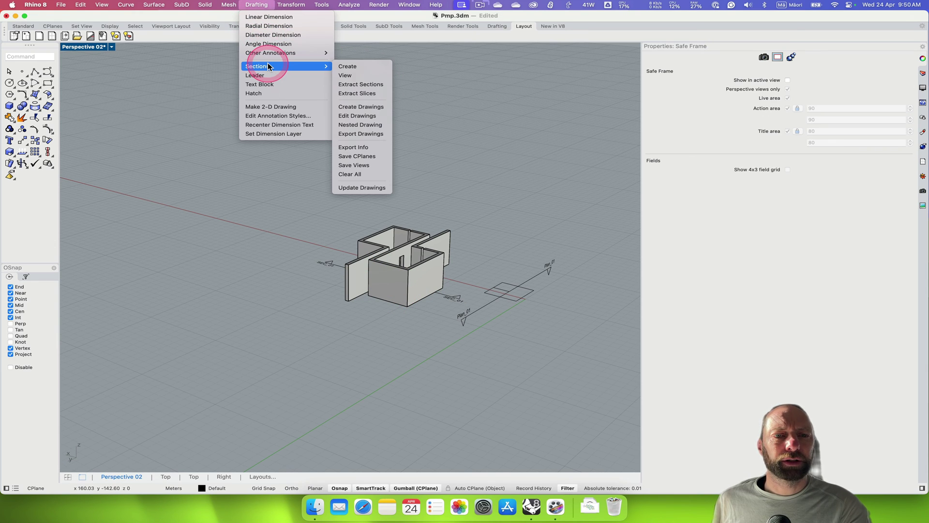
{"action": "left_click", "coordinate": [377, 109]}
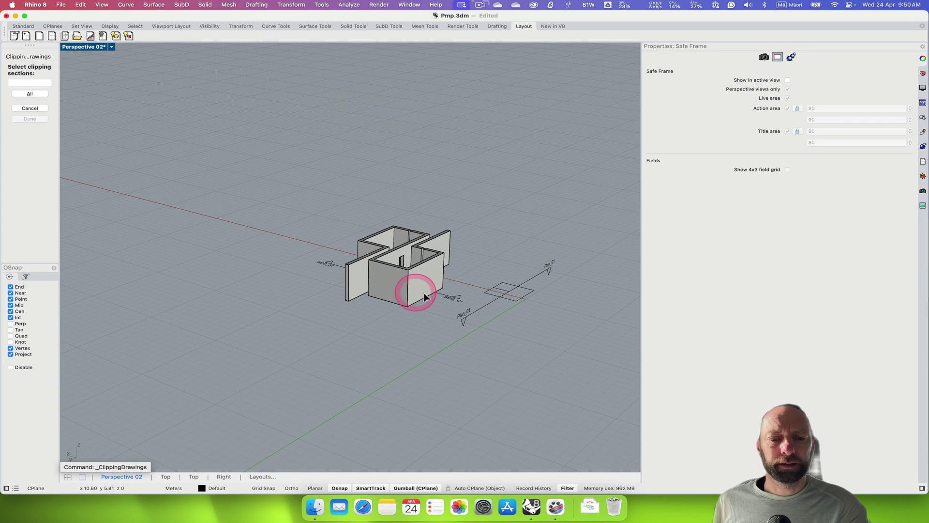
{"action": "left_click", "coordinate": [447, 294]}
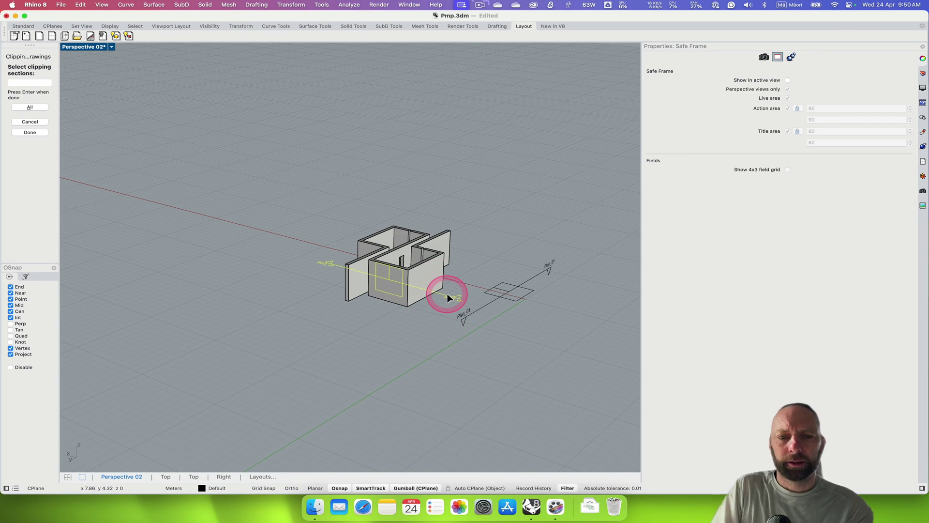
{"action": "key", "text": "Return"}
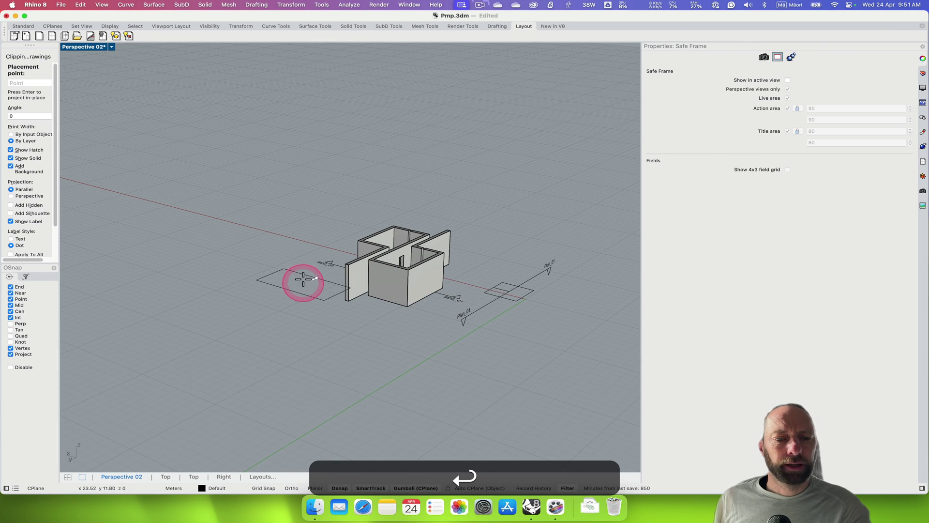
{"action": "left_click", "coordinate": [213, 268]}
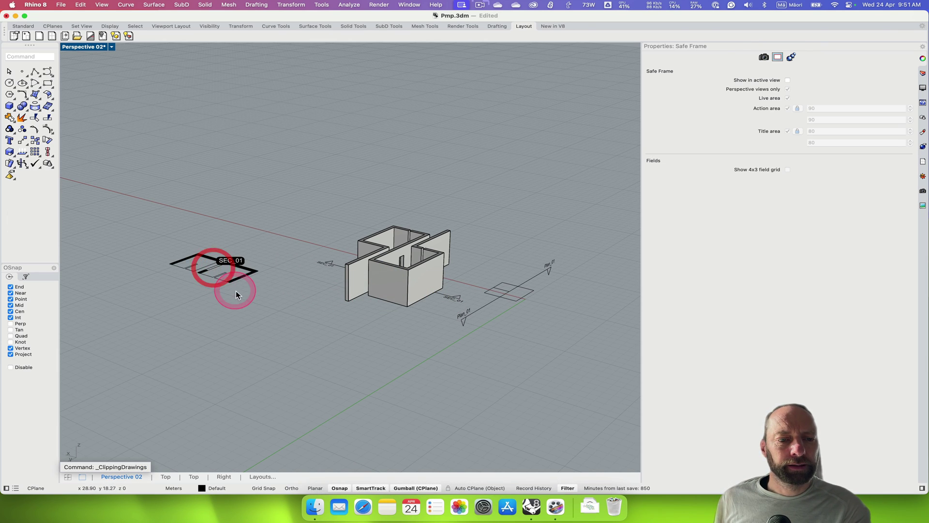
{"action": "left_click", "coordinate": [205, 283]}
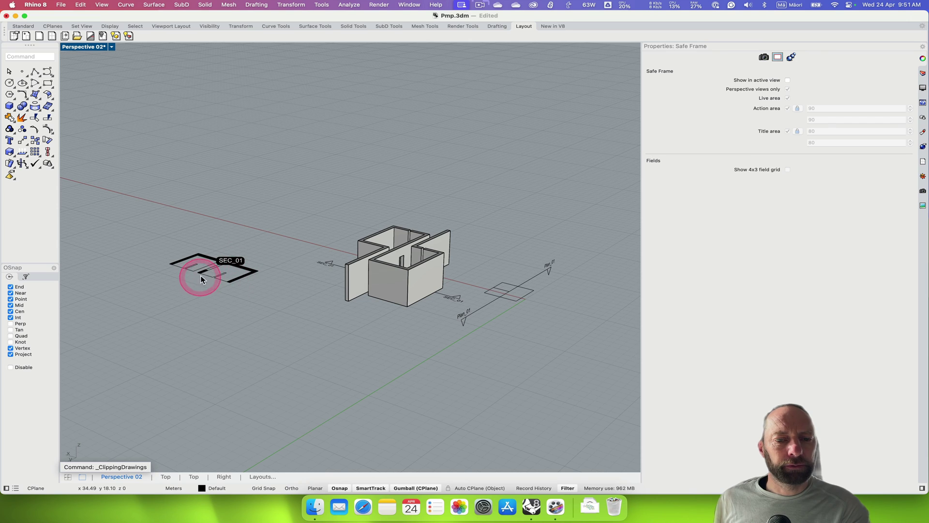
{"action": "scroll", "coordinate": [213, 271], "scroll_direction": "up", "scroll_amount": 5}
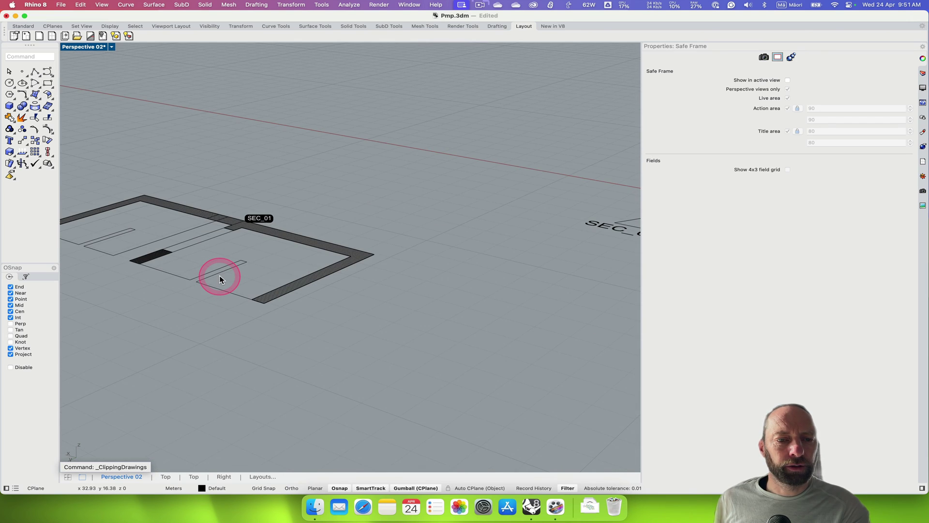
{"action": "right_click_drag", "start_coordinate": [219, 280], "coordinate": [367, 244]}
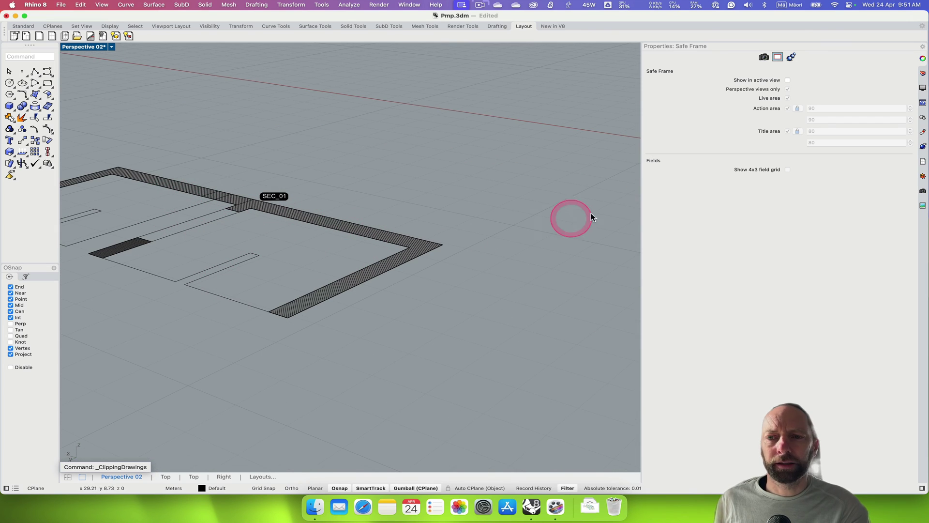
In the Layers panel, toggle the SEC_01 drawing sublayers, including the hatch, off and on to check their contents
{"action": "left_click", "coordinate": [923, 73]}
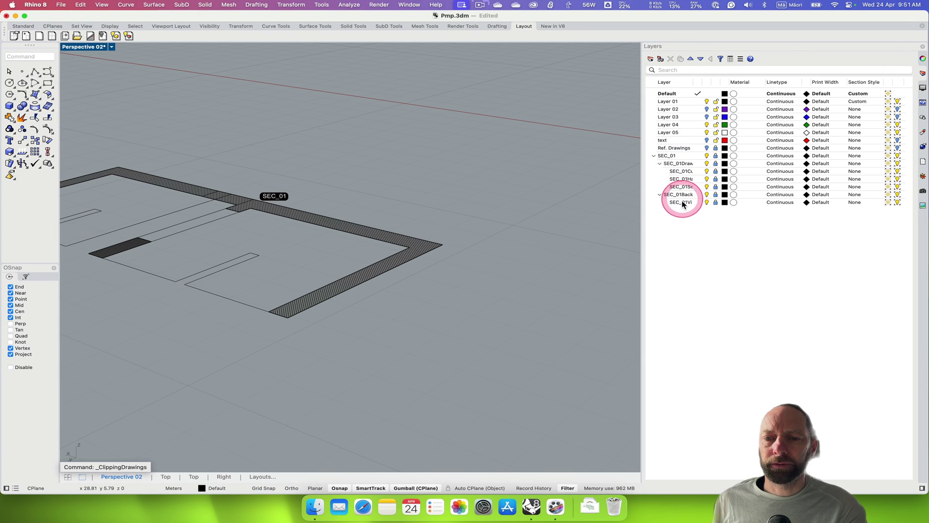
{"action": "left_click", "coordinate": [699, 172]}
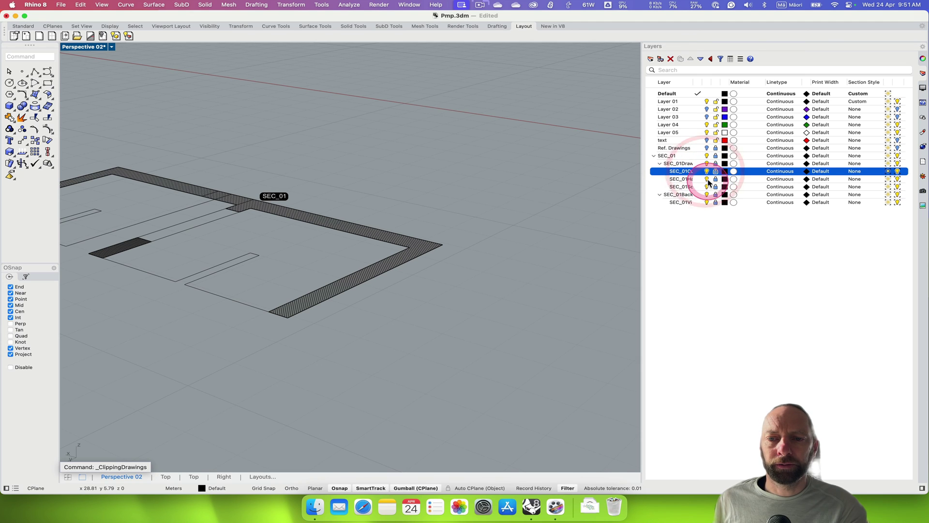
{"action": "left_click", "coordinate": [707, 179]}
{"action": "left_click", "coordinate": [708, 180]}
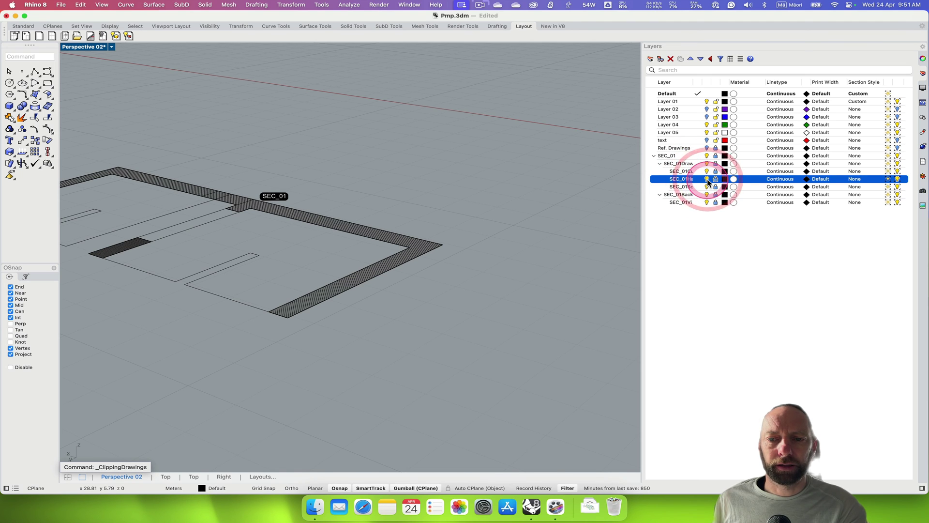
{"action": "left_click", "coordinate": [707, 179]}
{"action": "left_click", "coordinate": [707, 179]}
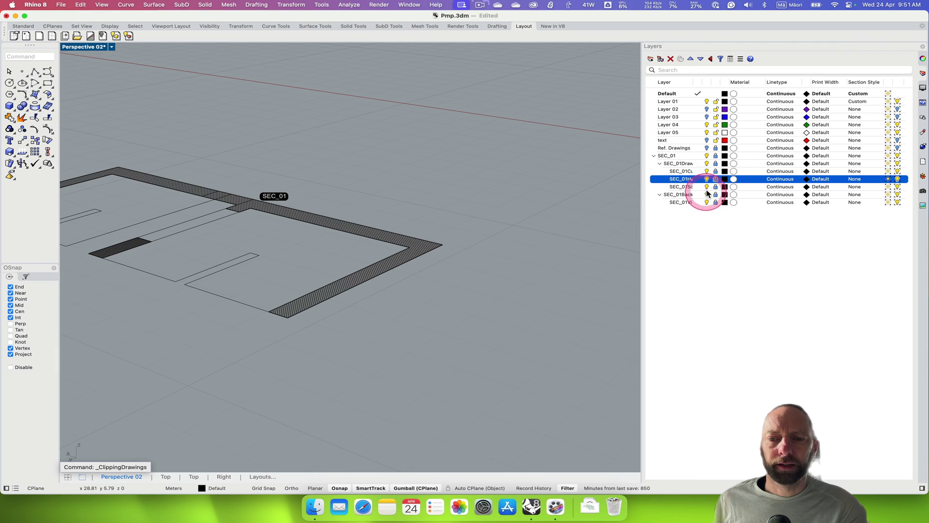
{"action": "left_click", "coordinate": [707, 186]}
{"action": "left_click", "coordinate": [707, 186]}
{"action": "left_click", "coordinate": [706, 203]}
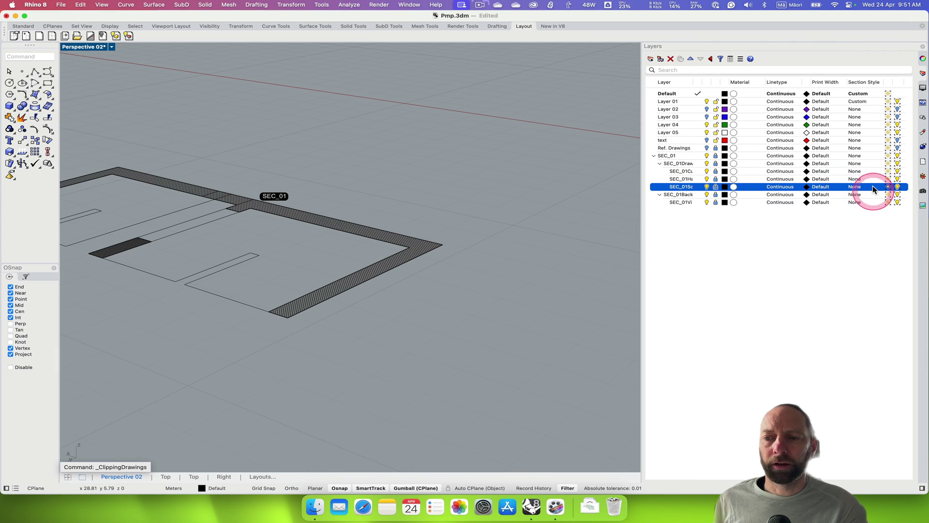
Select the SEC_01 clipping plane and drag it along its axis to a new spot
{"action": "scroll", "coordinate": [298, 260], "scroll_direction": "down", "scroll_amount": 5}
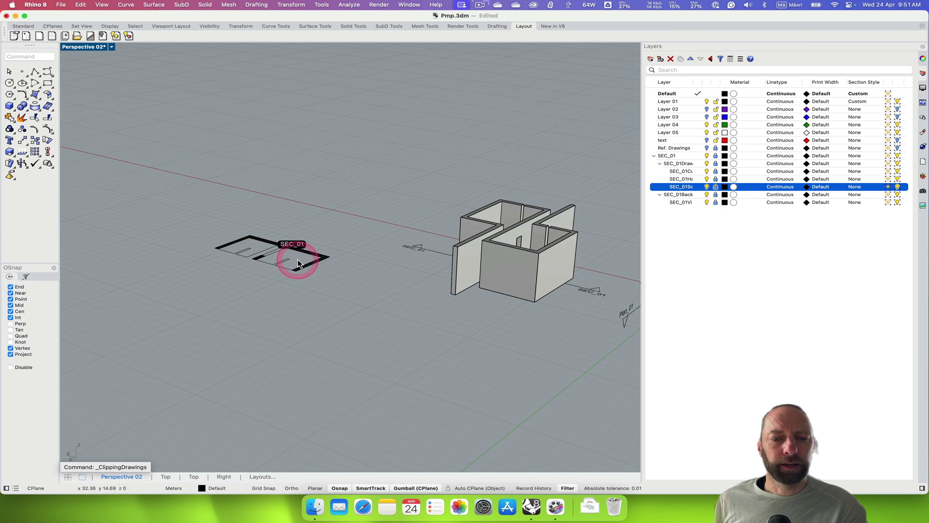
{"action": "scroll", "coordinate": [298, 260], "scroll_direction": "down", "scroll_amount": 3}
{"action": "scroll", "coordinate": [332, 255], "scroll_direction": "down", "scroll_amount": 2}
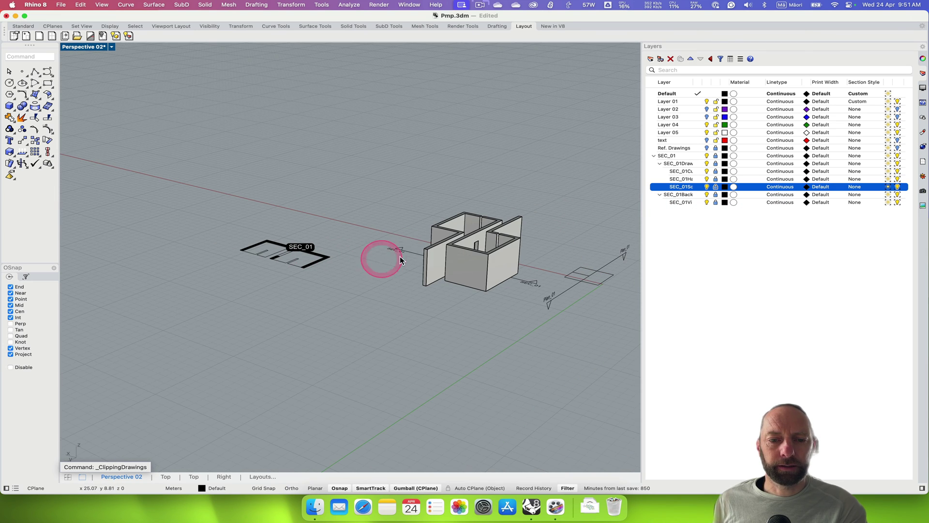
{"action": "left_click", "coordinate": [416, 258]}
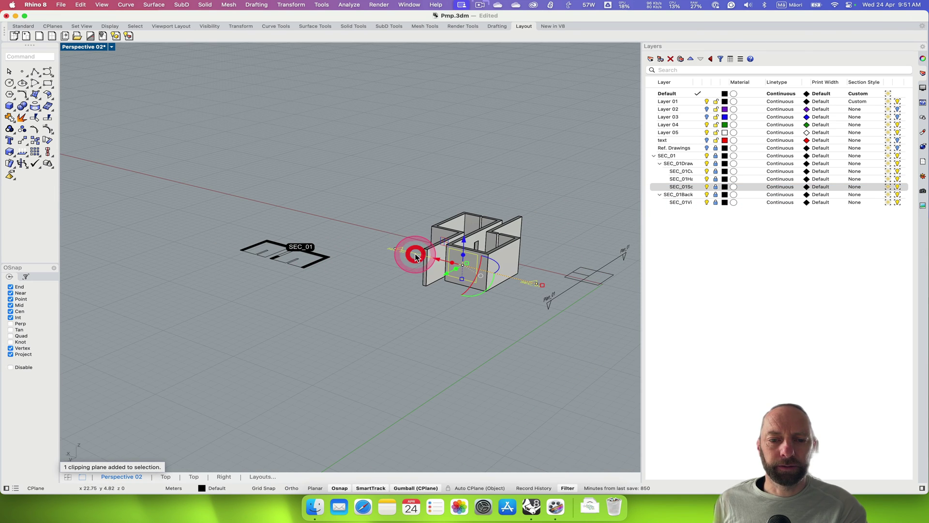
{"action": "left_click", "coordinate": [453, 274]}
{"action": "left_click_drag", "start_coordinate": [452, 274], "coordinate": [439, 278]}
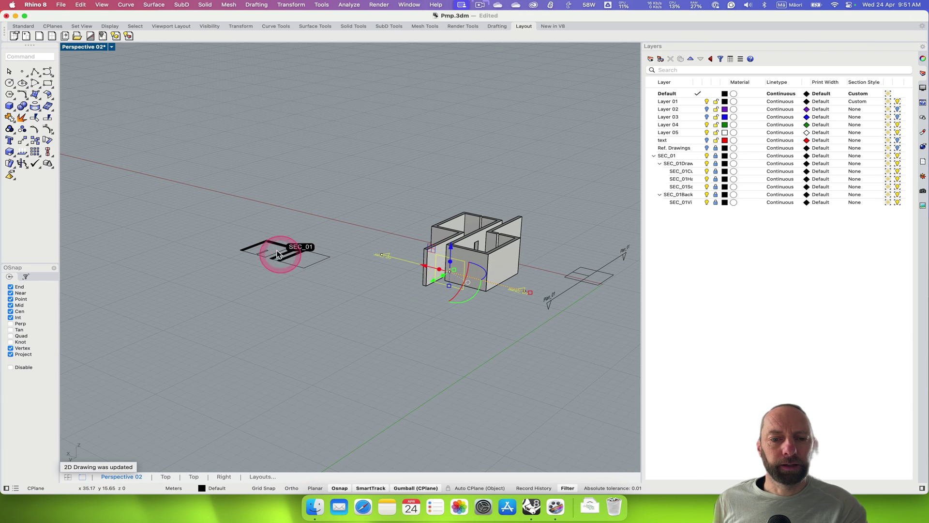
Slide the SEC_01 clipping plane down-left through the walls, then across the building
{"action": "left_click_drag", "start_coordinate": [442, 277], "coordinate": [432, 283]}
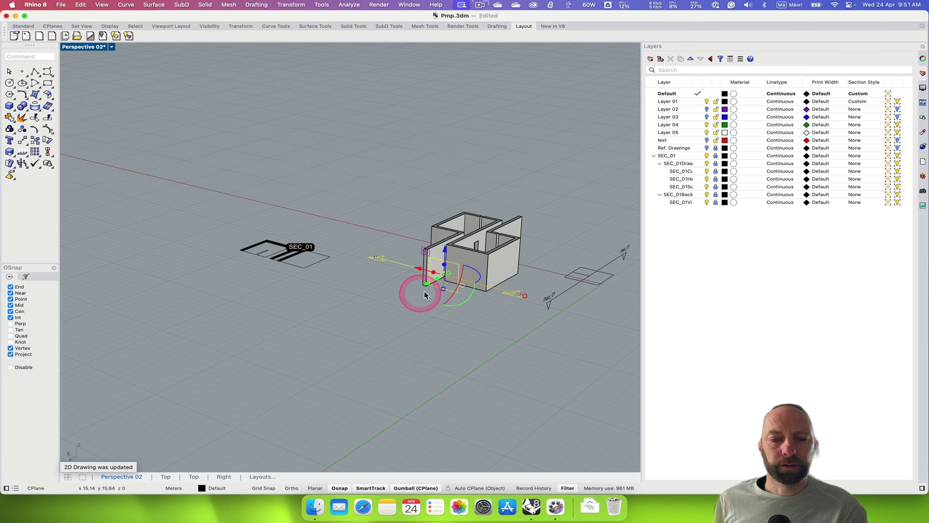
{"action": "left_click", "coordinate": [433, 285]}
{"action": "left_click_drag", "start_coordinate": [433, 284], "coordinate": [406, 295]}
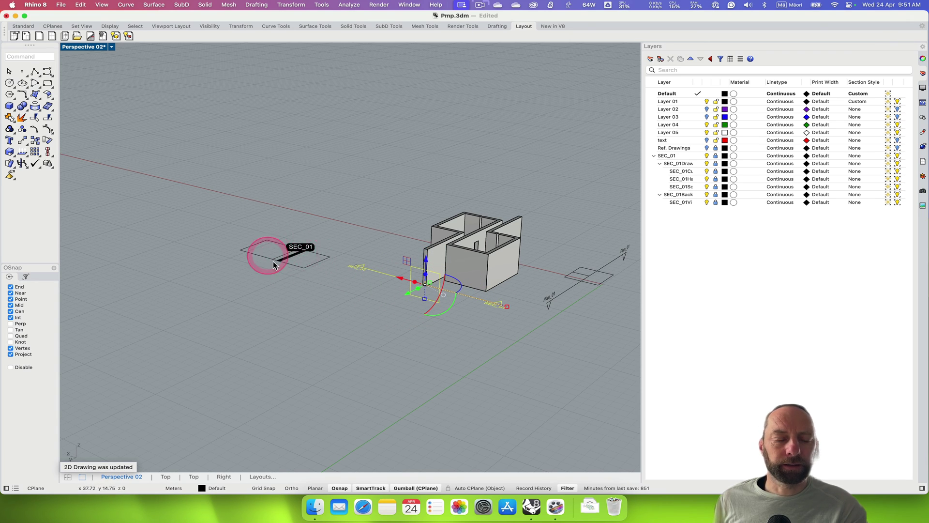
{"action": "scroll", "coordinate": [288, 266], "scroll_direction": "down", "scroll_amount": 3}
{"action": "scroll", "coordinate": [290, 265], "scroll_direction": "up", "scroll_amount": 10}
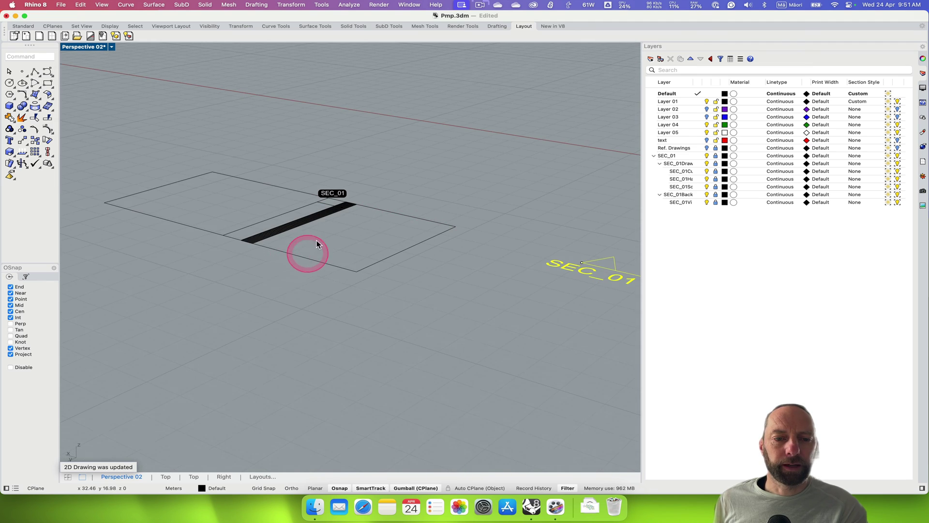
{"action": "right_click_drag", "start_coordinate": [335, 255], "coordinate": [347, 271]}
{"action": "scroll", "coordinate": [347, 272], "scroll_direction": "down", "scroll_amount": 5}
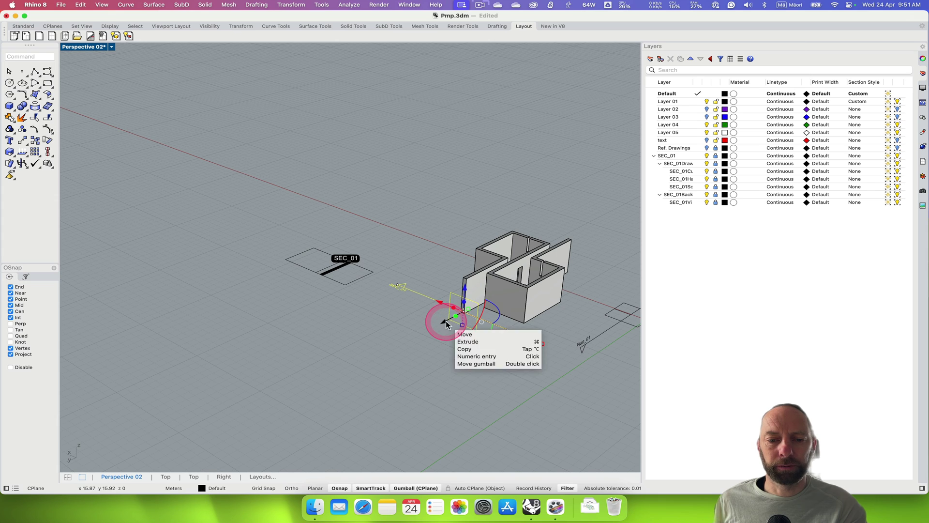
{"action": "left_click_drag", "start_coordinate": [446, 323], "coordinate": [510, 288]}
Drag the SEC_01 section plane toward the building and then to another cut through the walls
{"action": "left_click", "coordinate": [402, 313]}
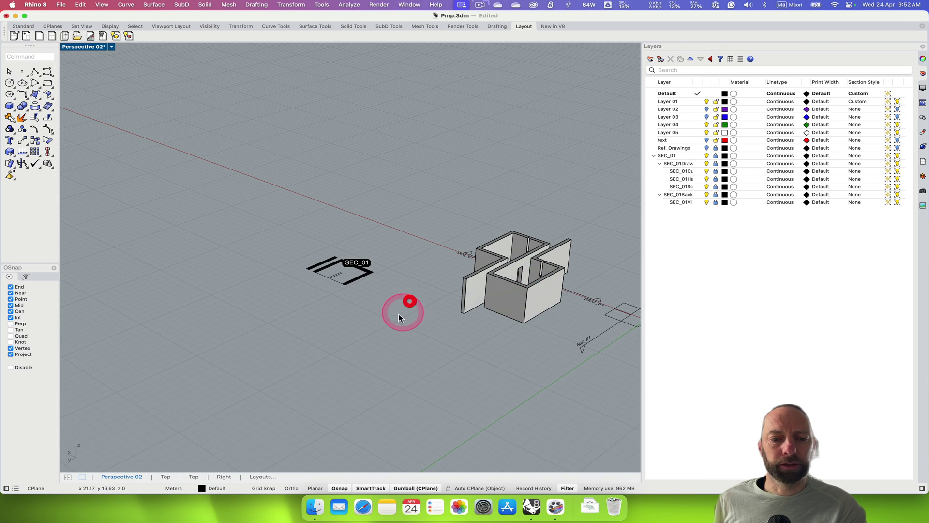
{"action": "mouse_move", "coordinate": [391, 344]}
{"action": "right_mouse_down"}
{"action": "mouse_move", "coordinate": [402, 351]}
{"action": "mouse_move", "coordinate": [380, 361]}
{"action": "mouse_move", "coordinate": [400, 378]}
{"action": "right_mouse_up"}
{"action": "mouse_move", "coordinate": [499, 304]}
{"action": "left_mouse_down"}
{"action": "mouse_move", "coordinate": [539, 329]}
{"action": "mouse_move", "coordinate": [529, 370]}
{"action": "left_mouse_up"}
{"action": "left_click", "coordinate": [377, 325]}
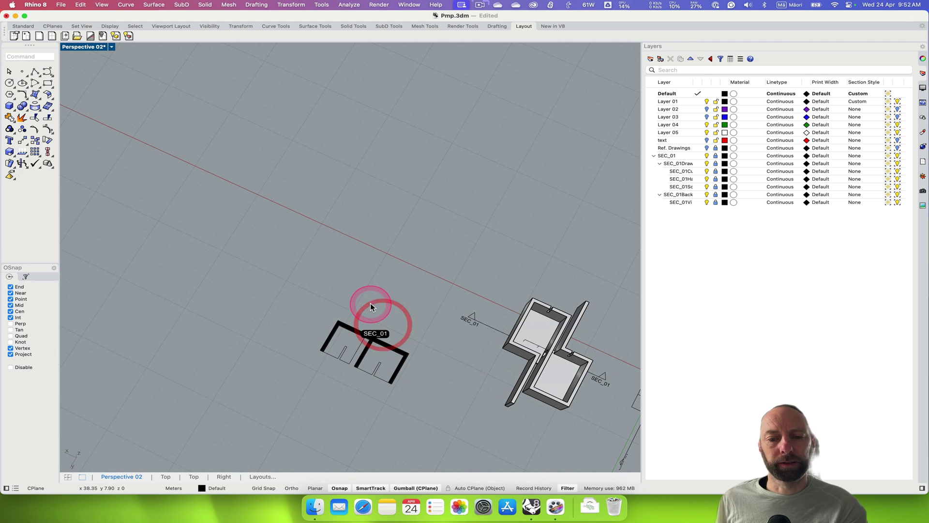
{"action": "left_click", "coordinate": [372, 363]}
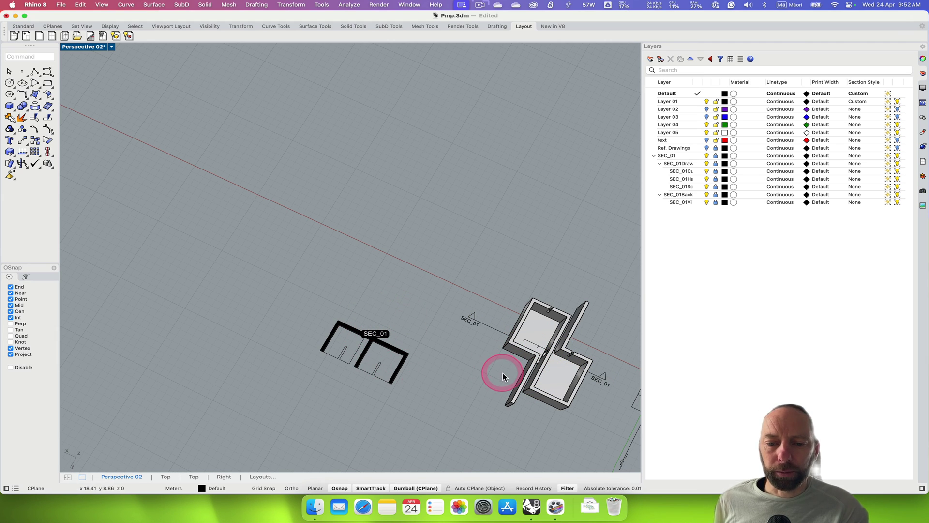
{"action": "left_click", "coordinate": [484, 328]}
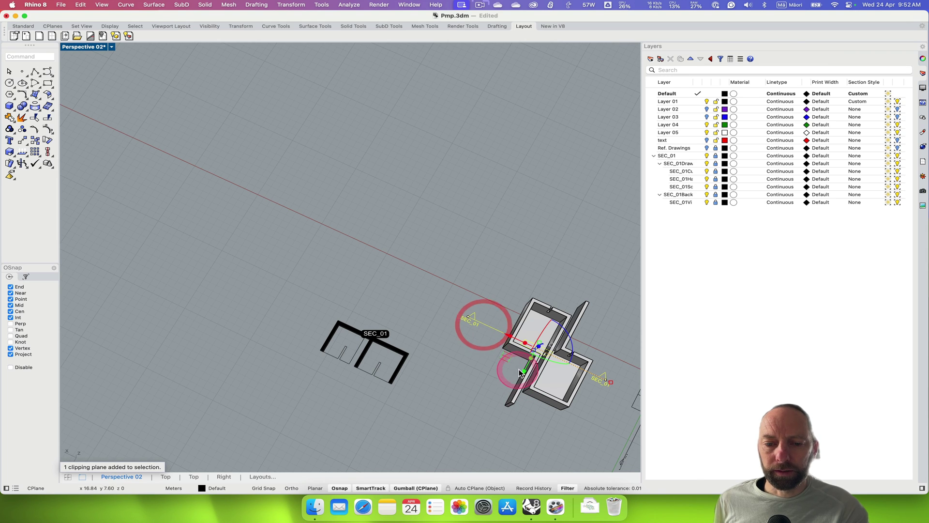
{"action": "left_click_drag", "start_coordinate": [519, 369], "coordinate": [523, 375]}
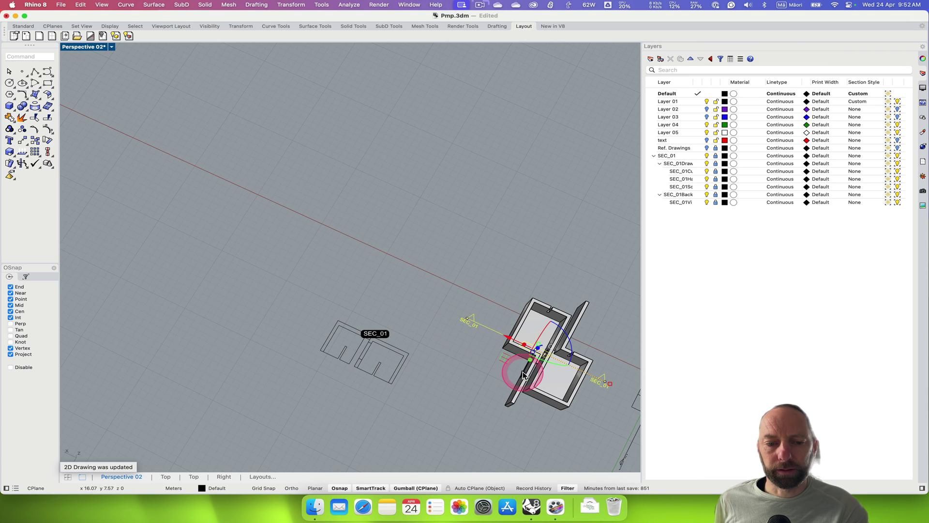
{"action": "left_click", "coordinate": [425, 319]}
{"action": "mouse_move", "coordinate": [394, 307]}
{"action": "right_mouse_down"}
{"action": "mouse_move", "coordinate": [361, 294]}
{"action": "mouse_move", "coordinate": [336, 269]}
{"action": "right_mouse_up"}
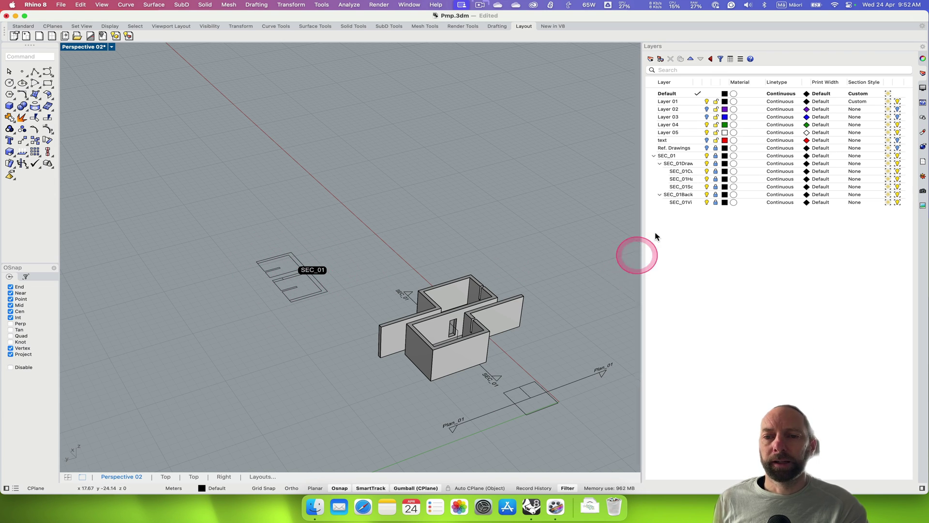
Open layout Page 03 and select its section detail
{"action": "left_click", "coordinate": [256, 478]}
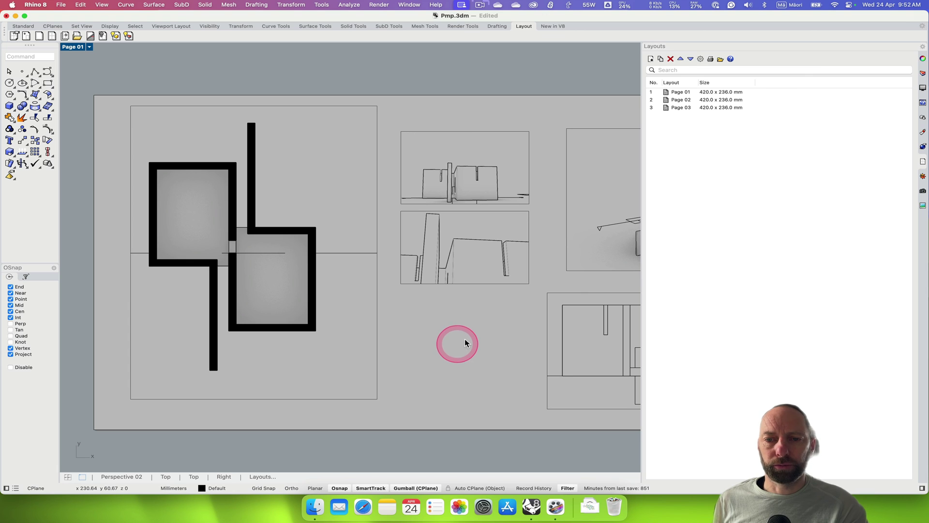
{"action": "double_click", "coordinate": [677, 110]}
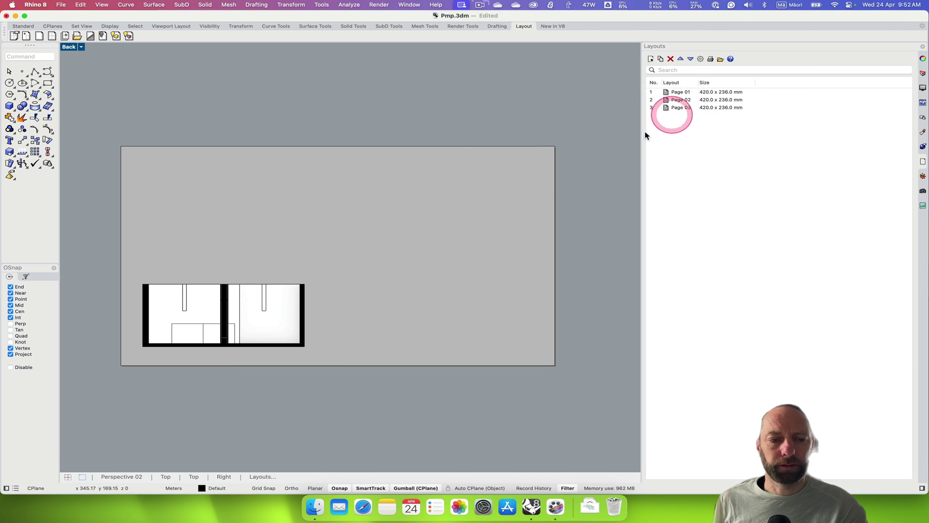
{"action": "left_click", "coordinate": [219, 340]}
{"action": "left_click", "coordinate": [218, 340]}
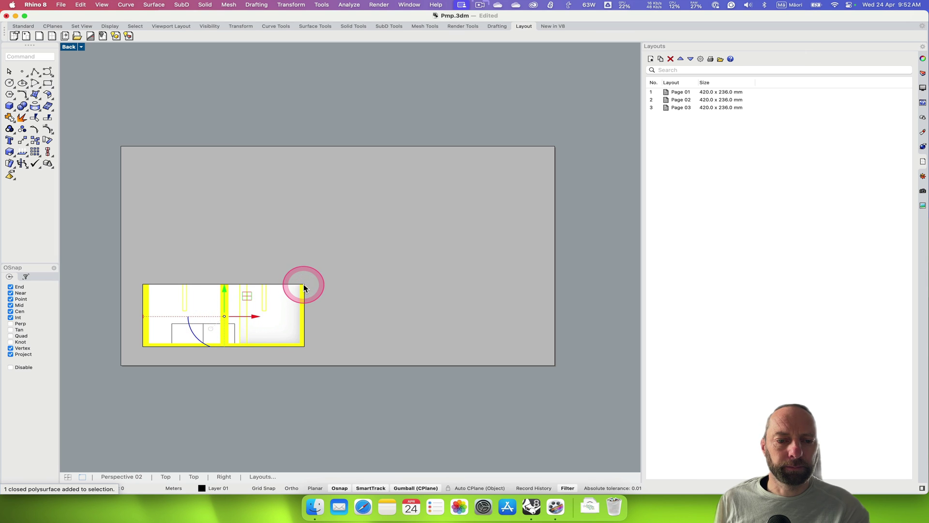
{"action": "left_click", "coordinate": [269, 283]}
{"action": "left_click", "coordinate": [277, 274]}
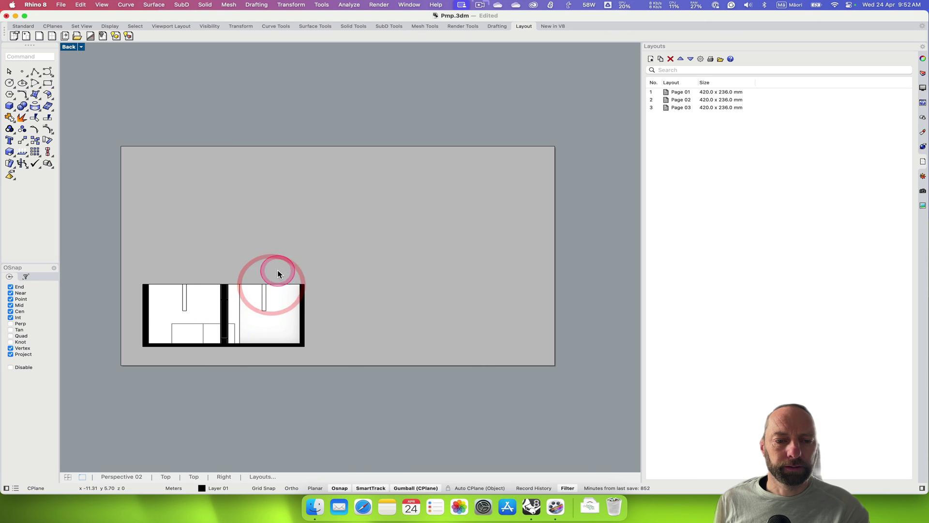
Enlarge the Page 03 detail frame by dragging its corner toward the page's upper right
{"action": "left_click", "coordinate": [315, 288]}
{"action": "left_click", "coordinate": [304, 291]}
{"action": "left_click", "coordinate": [327, 292]}
{"action": "left_click", "coordinate": [273, 262]}
{"action": "left_click", "coordinate": [287, 284]}
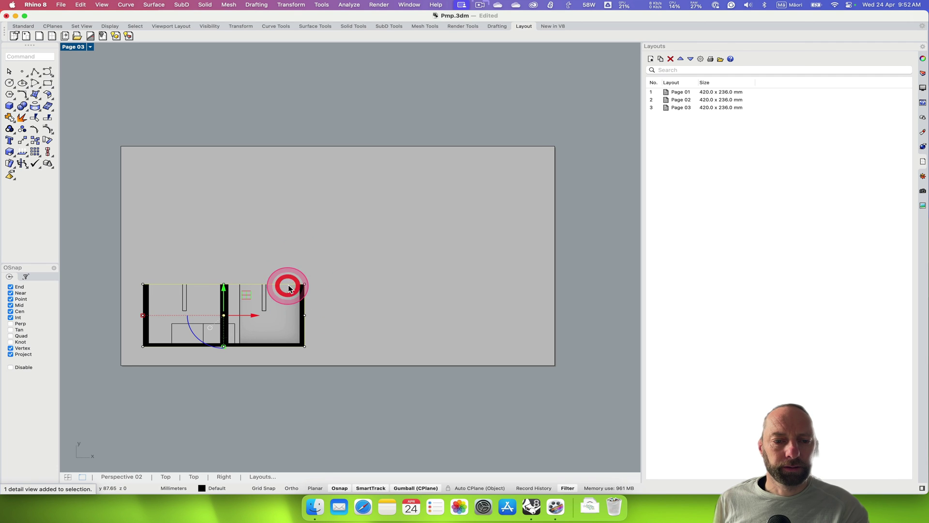
{"action": "left_click", "coordinate": [304, 285]}
{"action": "left_click_drag", "start_coordinate": [304, 284], "coordinate": [489, 179]}
{"action": "left_click", "coordinate": [401, 243]}
{"action": "left_click", "coordinate": [130, 155]}
{"action": "left_click", "coordinate": [91, 46]}
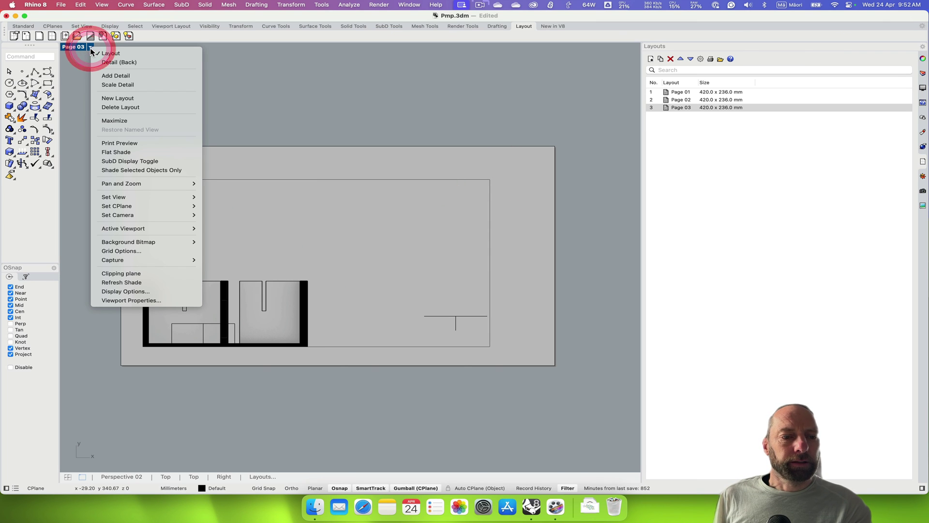
Set the Page 03 detail to the SEC_01 named view
{"action": "left_click", "coordinate": [112, 228]}
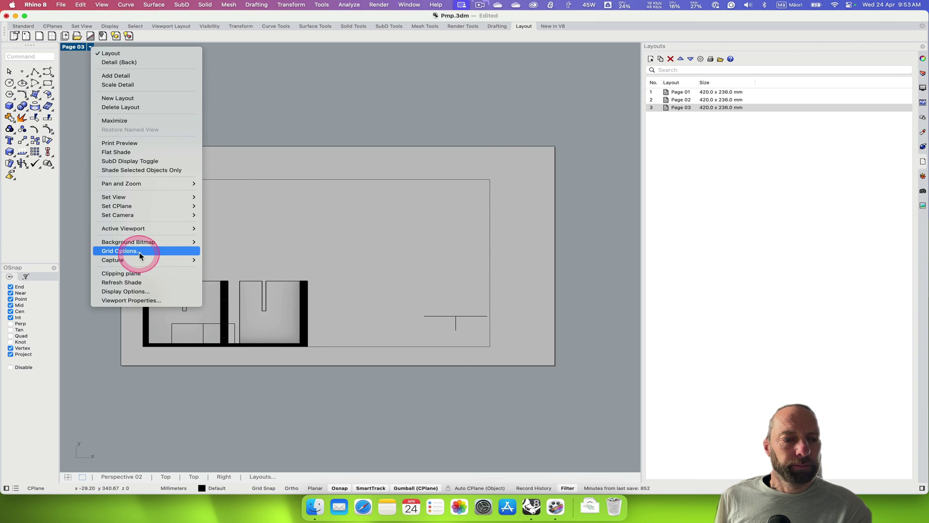
{"action": "mouse_move", "coordinate": [142, 242]}
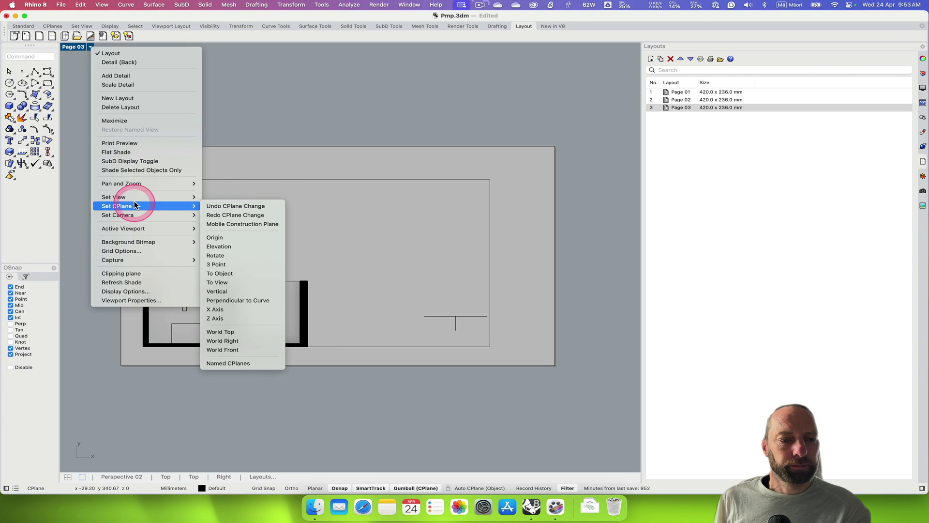
{"action": "mouse_move", "coordinate": [134, 202]}
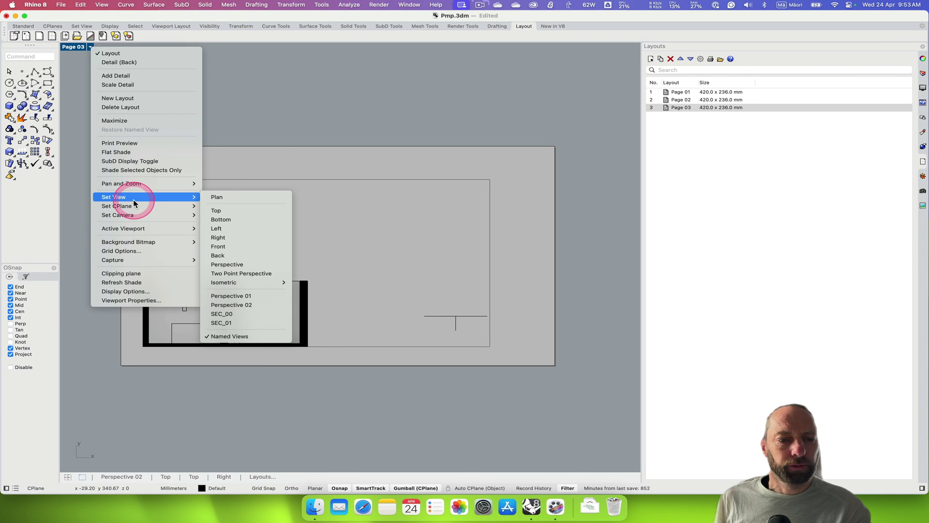
{"action": "left_click", "coordinate": [225, 324]}
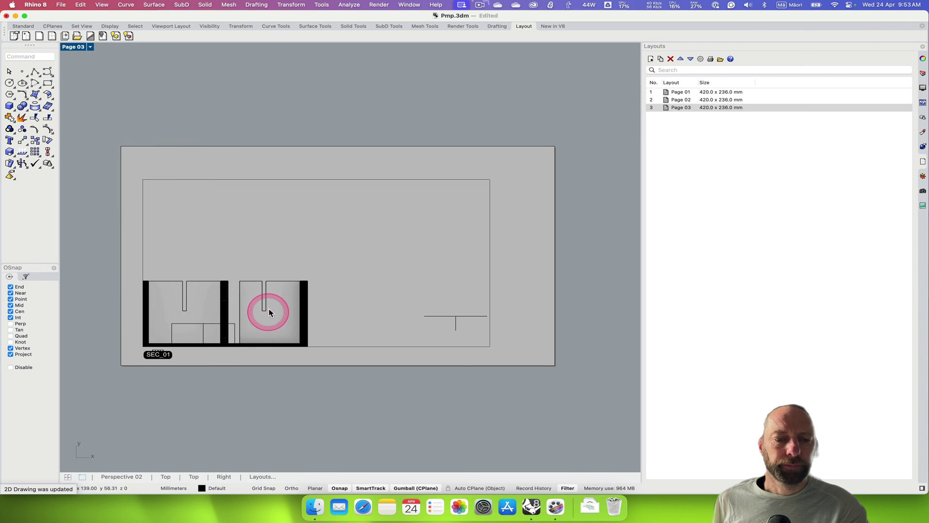
Pan inside the detail to centre the sectioned walls in the frame
{"action": "right_click_drag", "start_coordinate": [217, 296], "coordinate": [197, 301]}
{"action": "double_click", "coordinate": [252, 238]}
{"action": "right_click", "coordinate": [224, 297]}
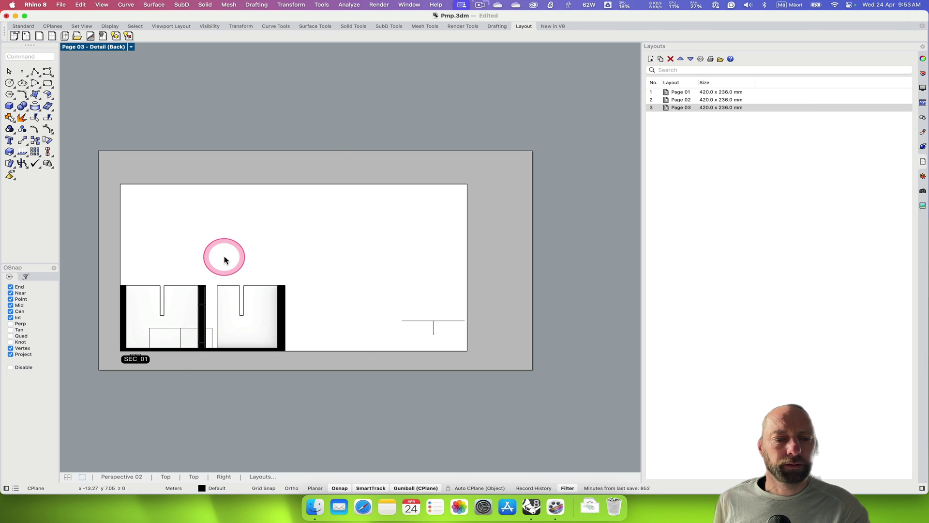
{"action": "right_click_drag", "start_coordinate": [224, 259], "coordinate": [322, 212]}
{"action": "mouse_move", "coordinate": [373, 216]}
{"action": "left_mouse_down"}
{"action": "mouse_move", "coordinate": [516, 202]}
{"action": "mouse_move", "coordinate": [501, 195]}
{"action": "left_mouse_up"}
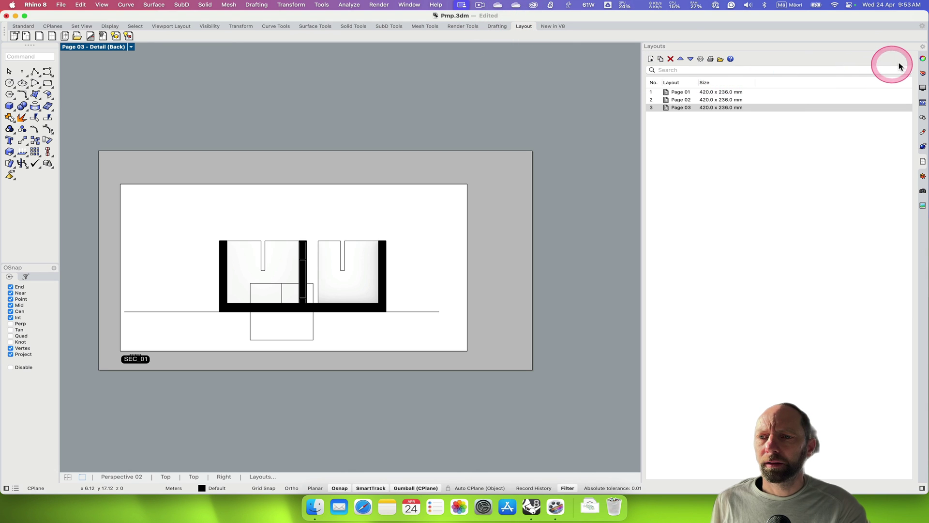
Reapply Layer 01's Hatch1 section style (45° rotation, scale 0.3) to the cut walls
{"action": "left_click", "coordinate": [923, 73]}
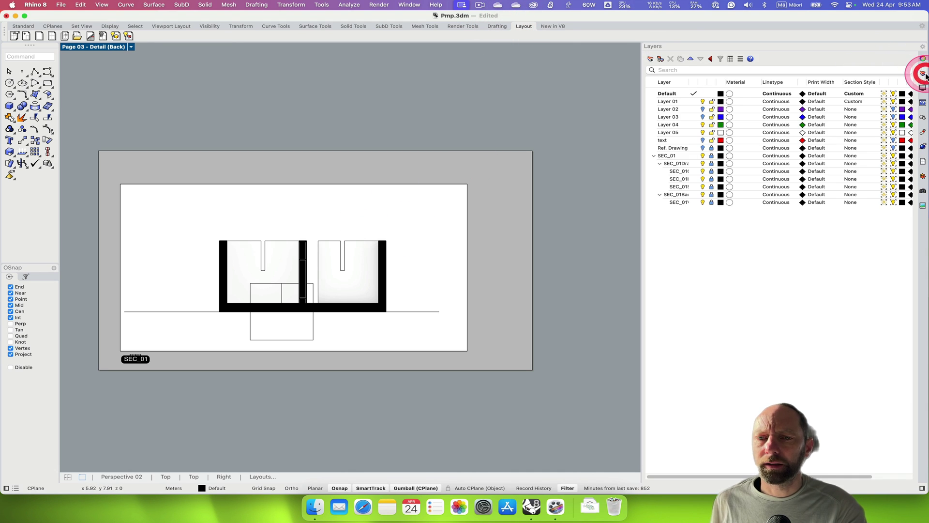
{"action": "left_click", "coordinate": [672, 102]}
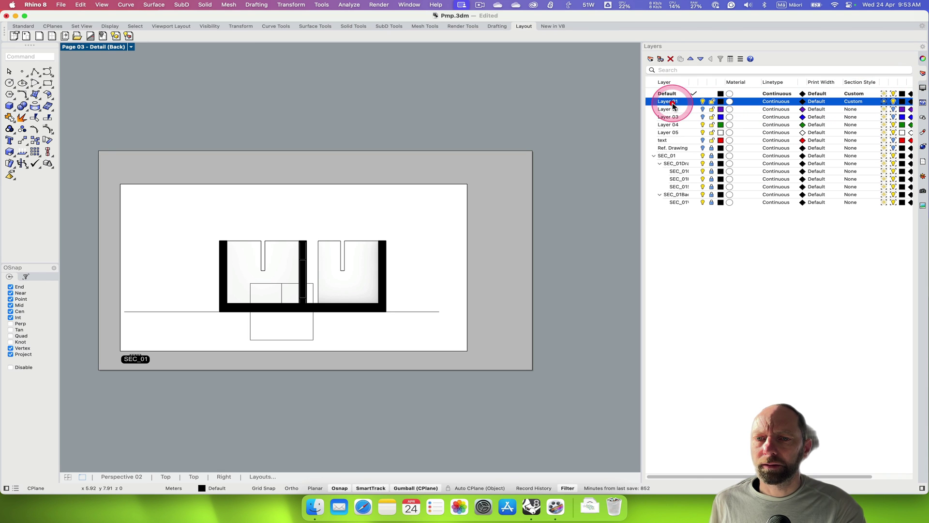
{"action": "left_click", "coordinate": [886, 104]}
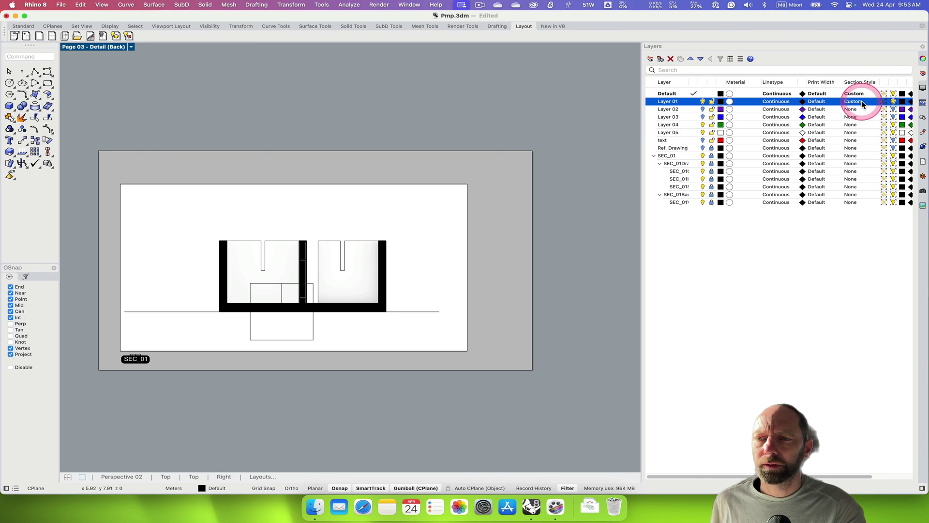
{"action": "left_click", "coordinate": [861, 103]}
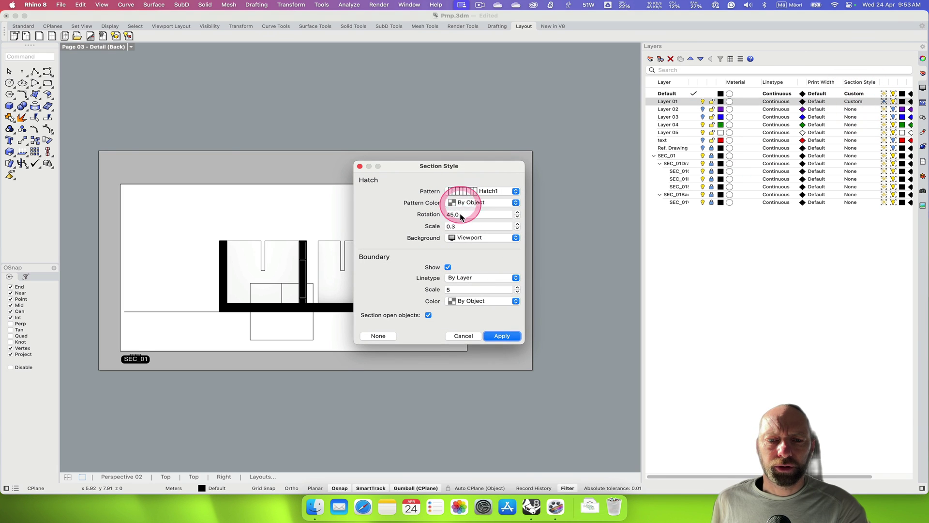
{"action": "left_click", "coordinate": [503, 335]}
{"action": "left_click", "coordinate": [311, 294]}
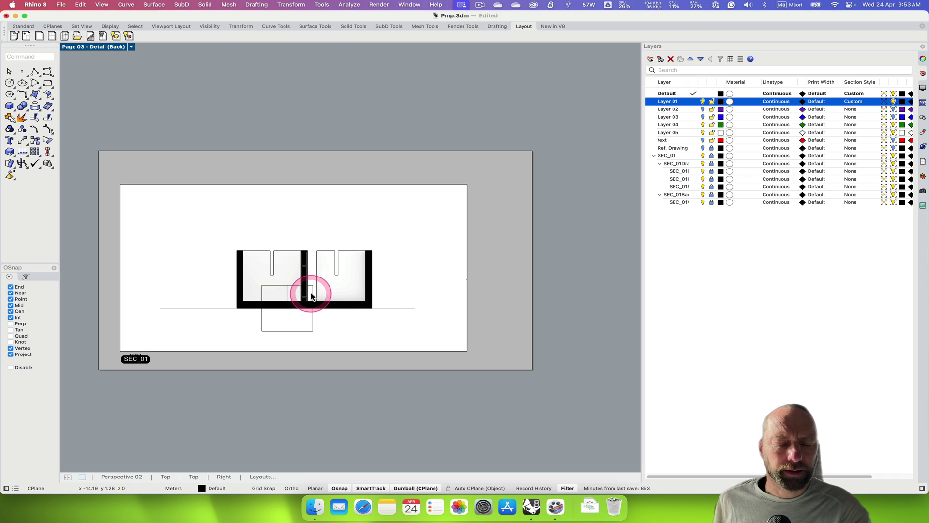
{"action": "left_click", "coordinate": [386, 294]}
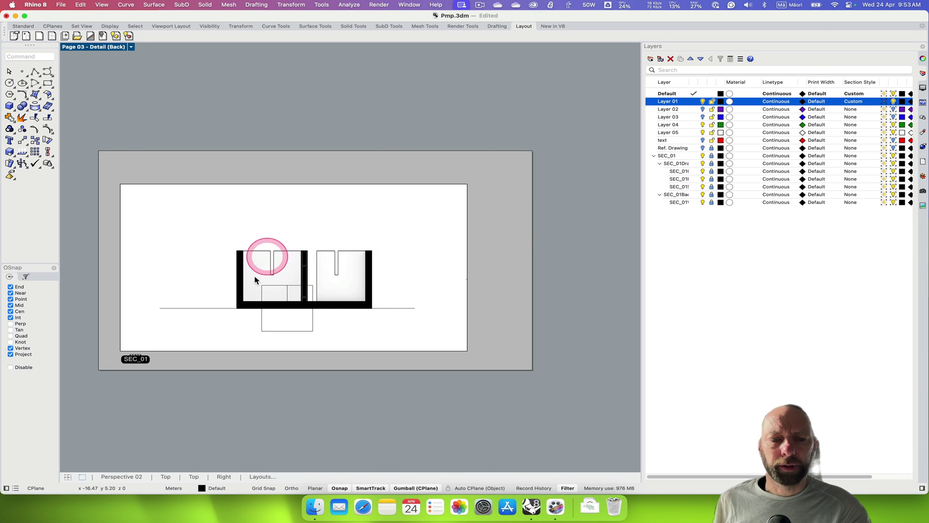
Turn off Clipping planes in the Back detail's display settings so only the cut walls show
{"action": "left_click", "coordinate": [923, 89]}
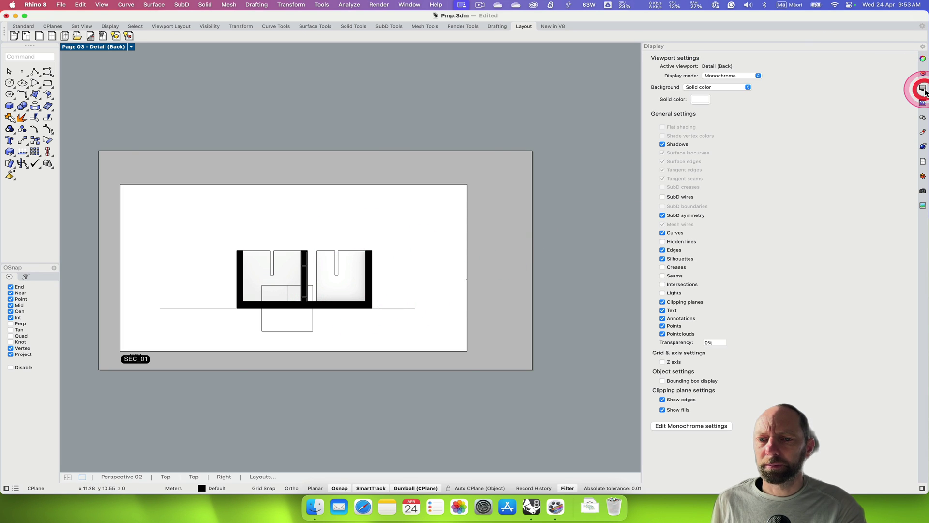
{"action": "left_click", "coordinate": [662, 302]}
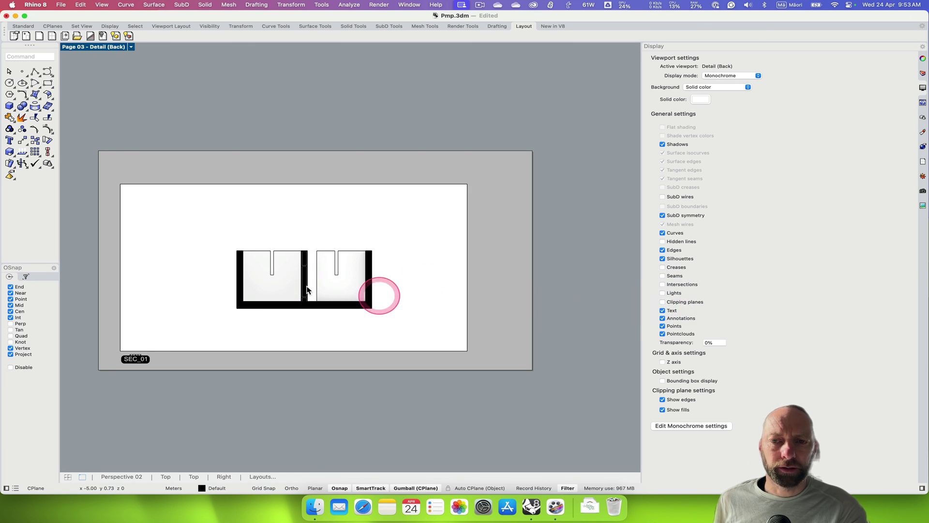
{"action": "scroll", "coordinate": [336, 277], "scroll_direction": "up", "scroll_amount": 3}
{"action": "scroll", "coordinate": [332, 270], "scroll_direction": "down", "scroll_amount": 4}
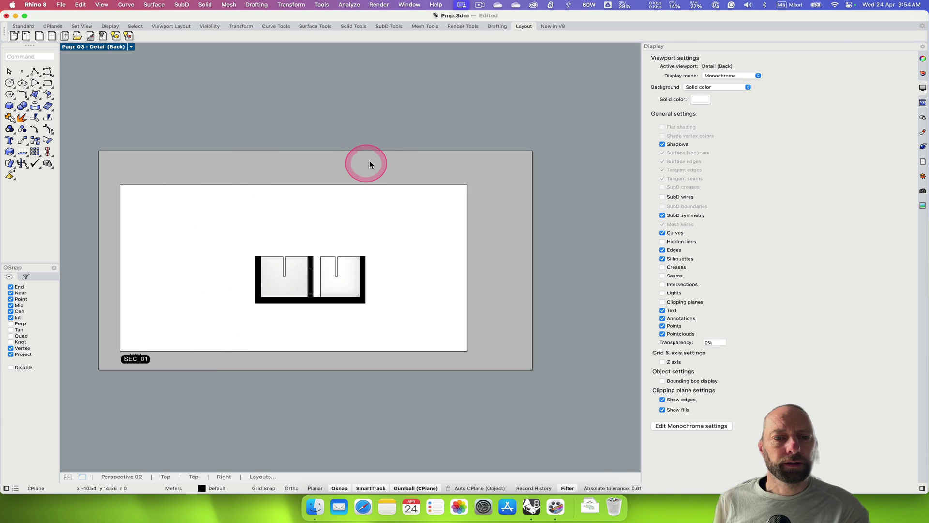
Draw a polyline ground line from the walls' lower-left corner through the lower-right corner and out to the right
{"action": "left_click", "coordinate": [370, 138]}
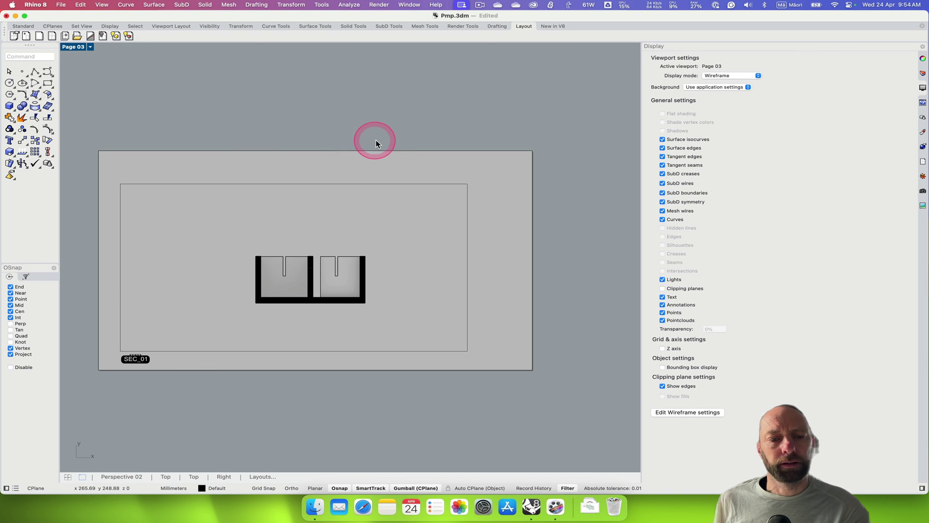
{"action": "left_click", "coordinate": [35, 72]}
{"action": "left_click", "coordinate": [256, 302]}
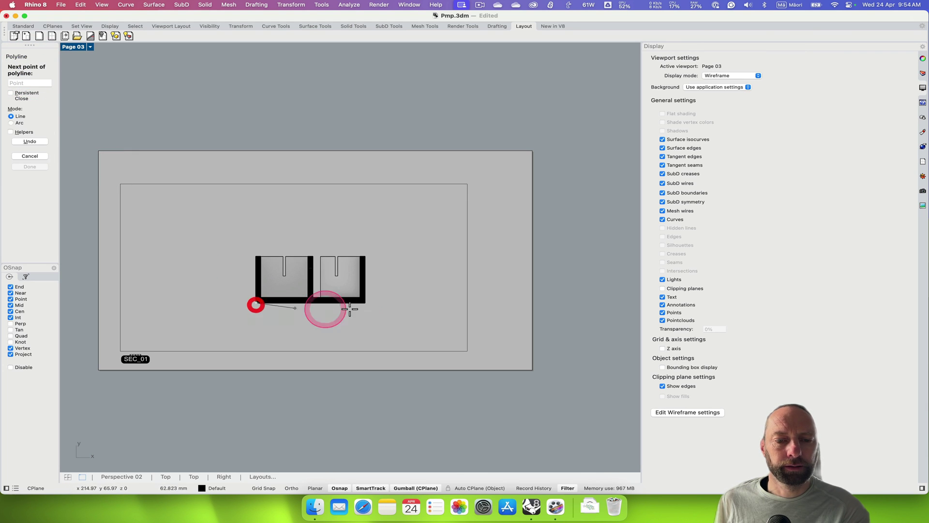
{"action": "left_click", "coordinate": [366, 303]}
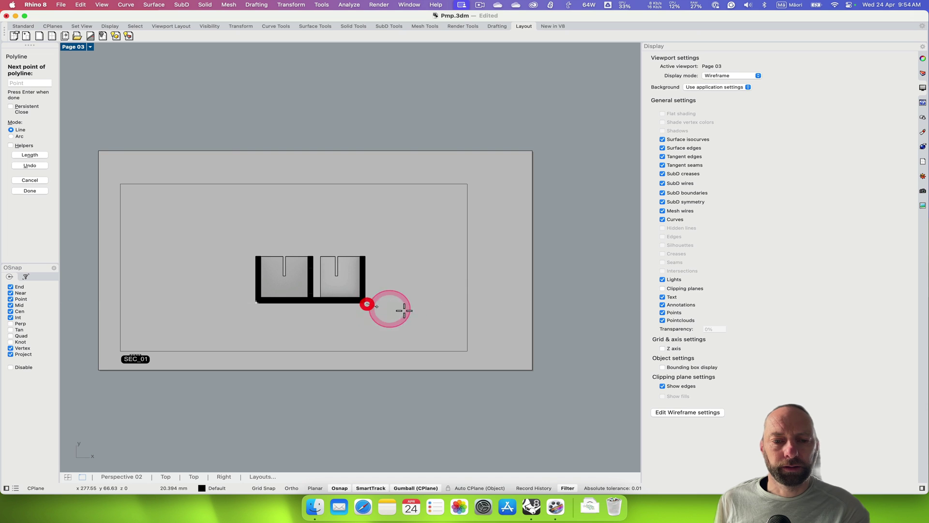
{"action": "left_click", "coordinate": [486, 310]}
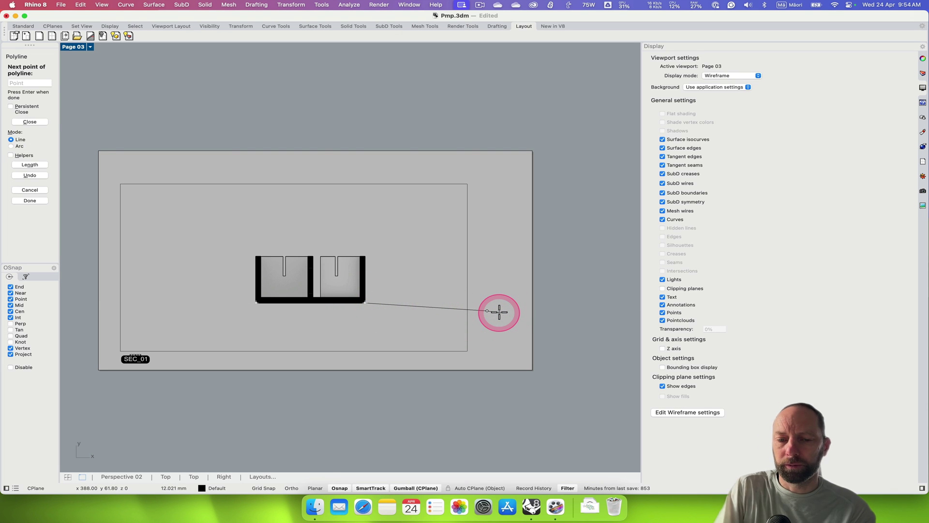
{"action": "key", "text": "Return"}
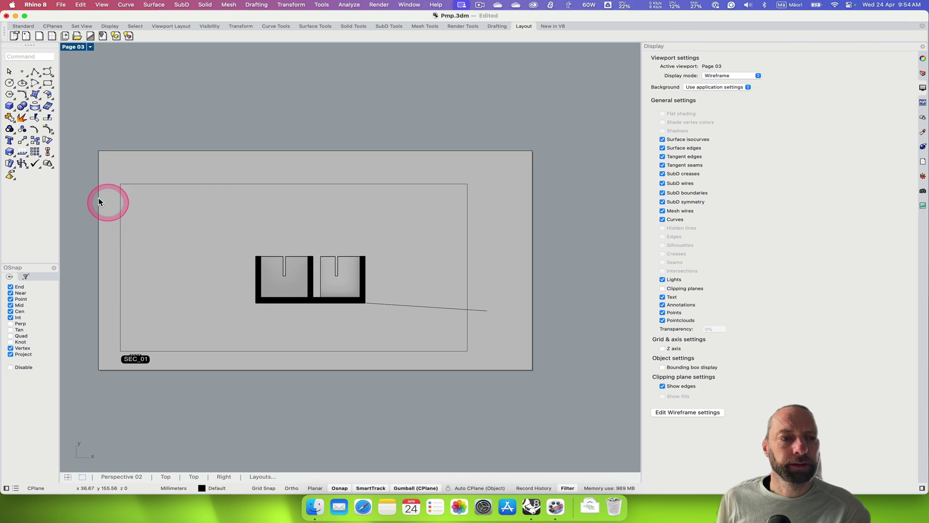
Set the ground line's linetype scale to 2.200 in its object properties
{"action": "left_click", "coordinate": [392, 309]}
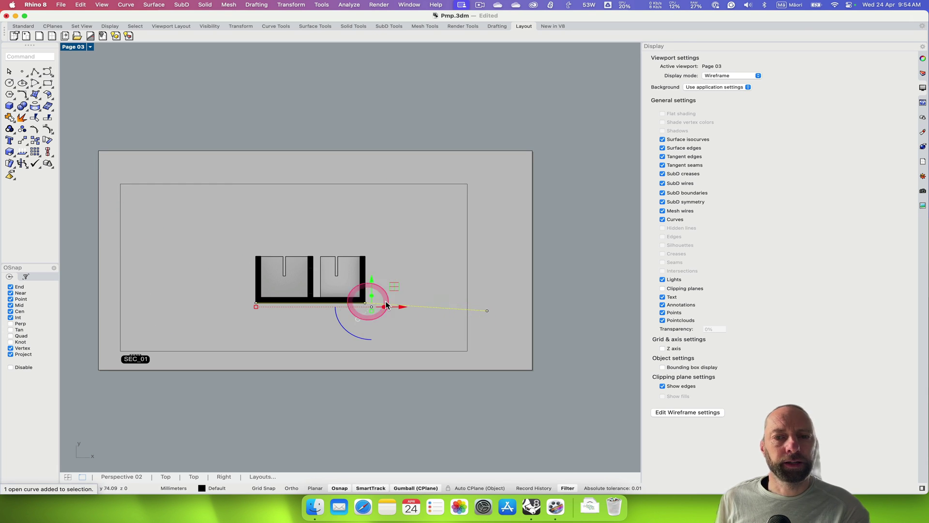
{"action": "left_click", "coordinate": [922, 58]}
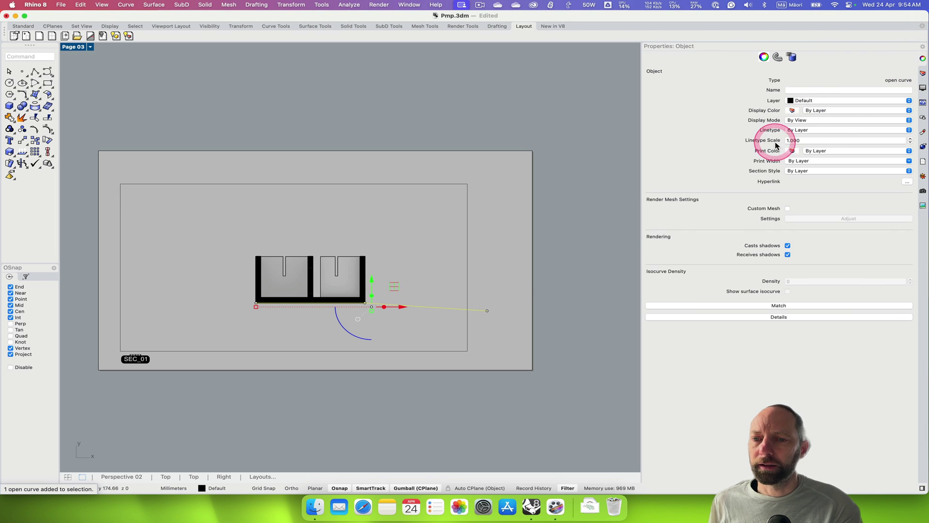
{"action": "left_click", "coordinate": [909, 139]}
{"action": "left_click", "coordinate": [542, 294]}
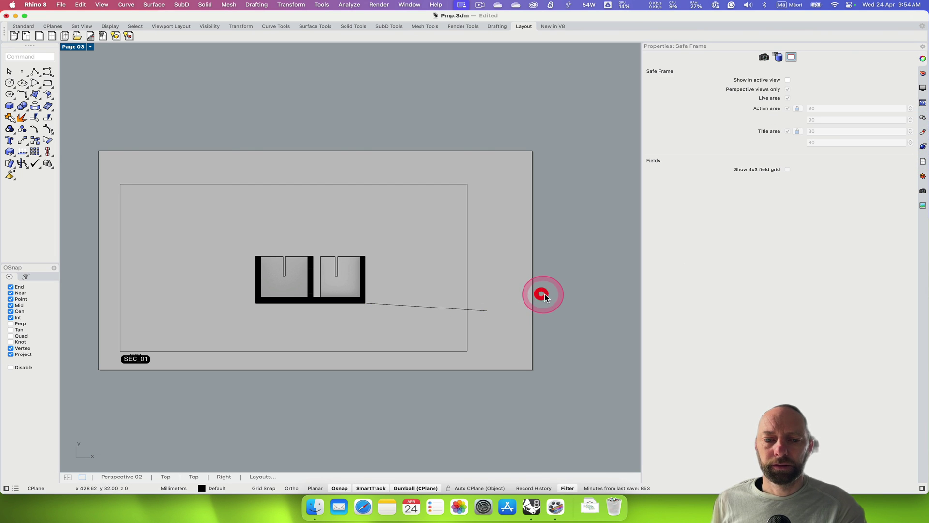
{"action": "left_click", "coordinate": [412, 311]}
{"action": "left_click", "coordinate": [339, 296]}
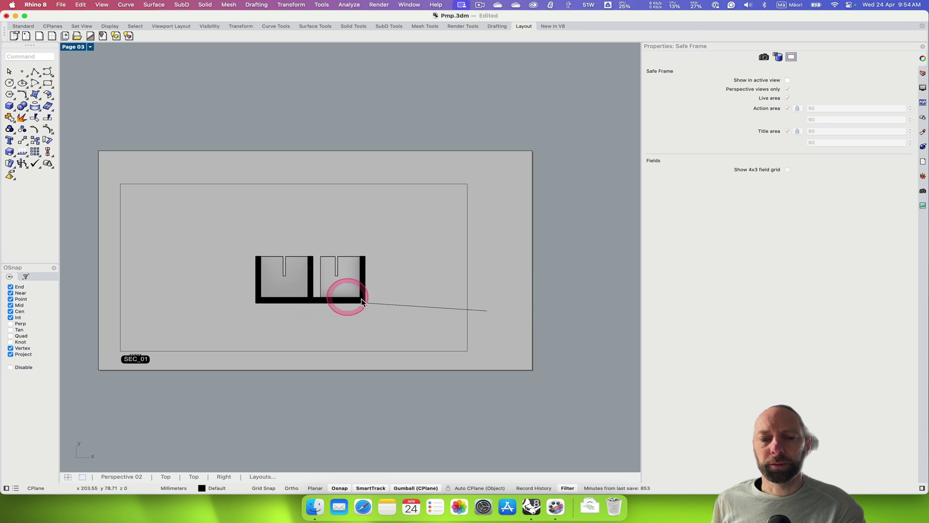
{"action": "left_click", "coordinate": [391, 303]}
{"action": "left_click", "coordinate": [792, 151]}
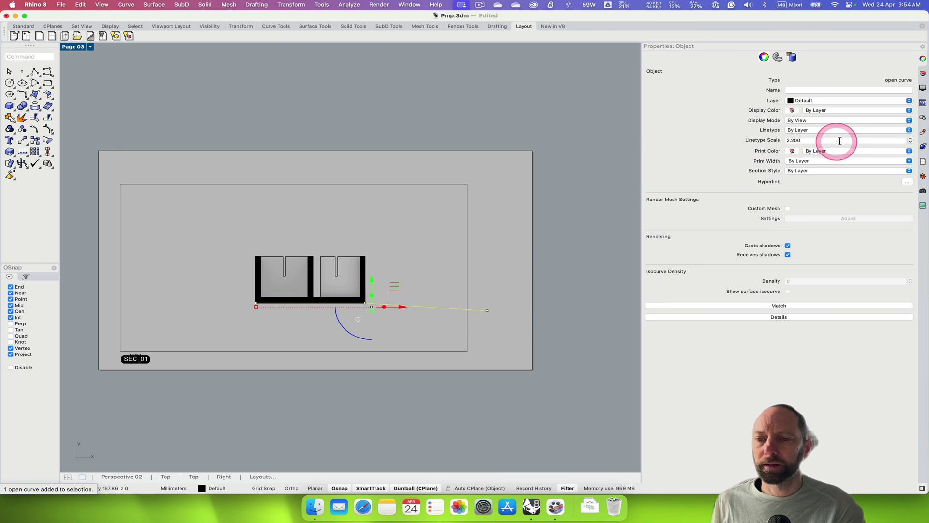